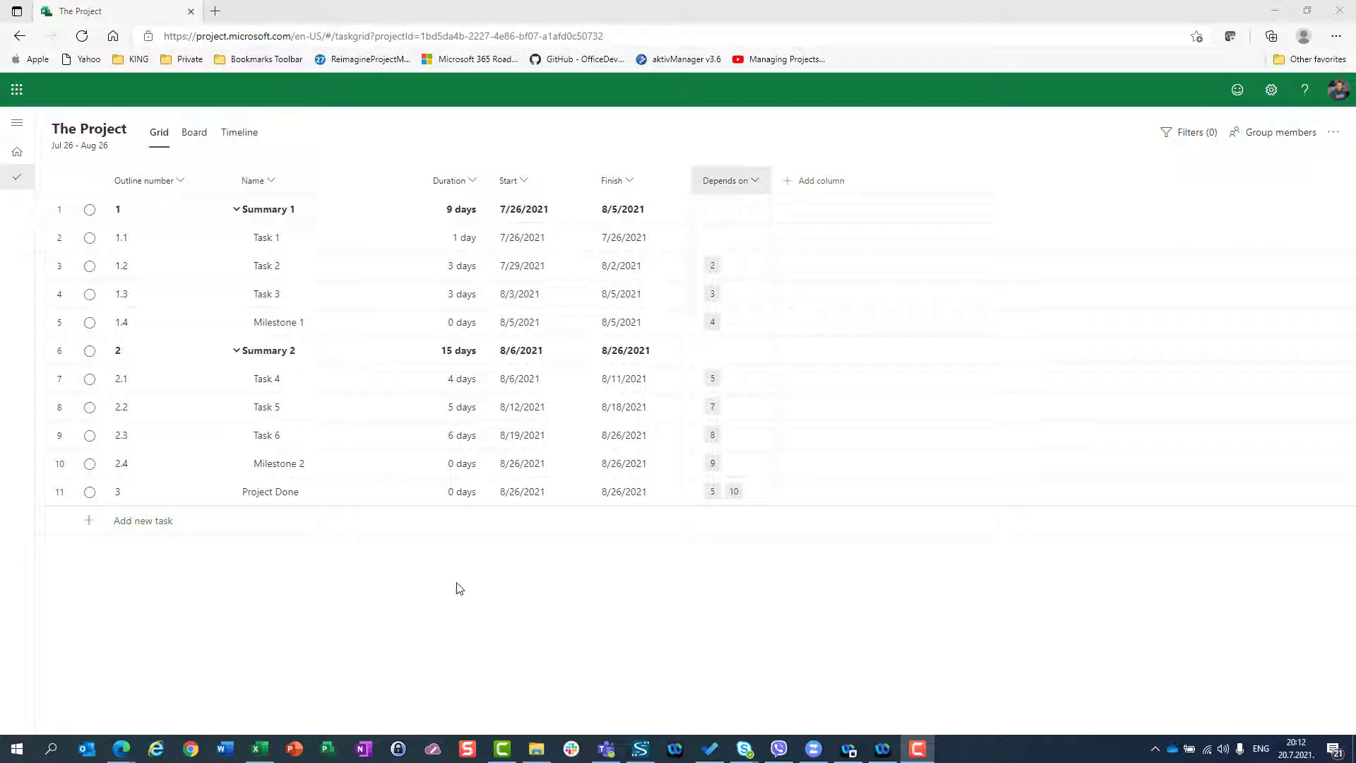
# Step: Create a new custom field of type Text named "Task Description" as a column in the project grid
pyautogui.click(810, 181)
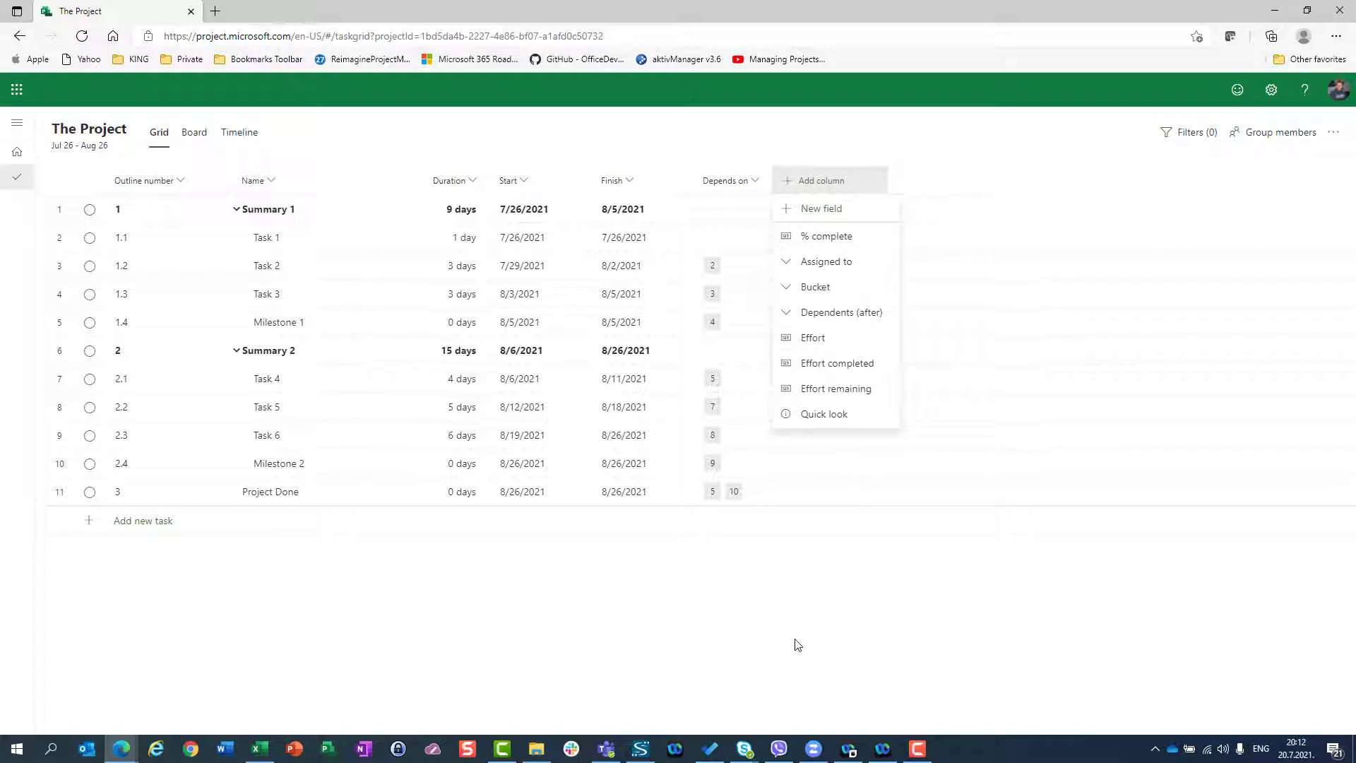
pyautogui.click(809, 211)
pyautogui.click(786, 400)
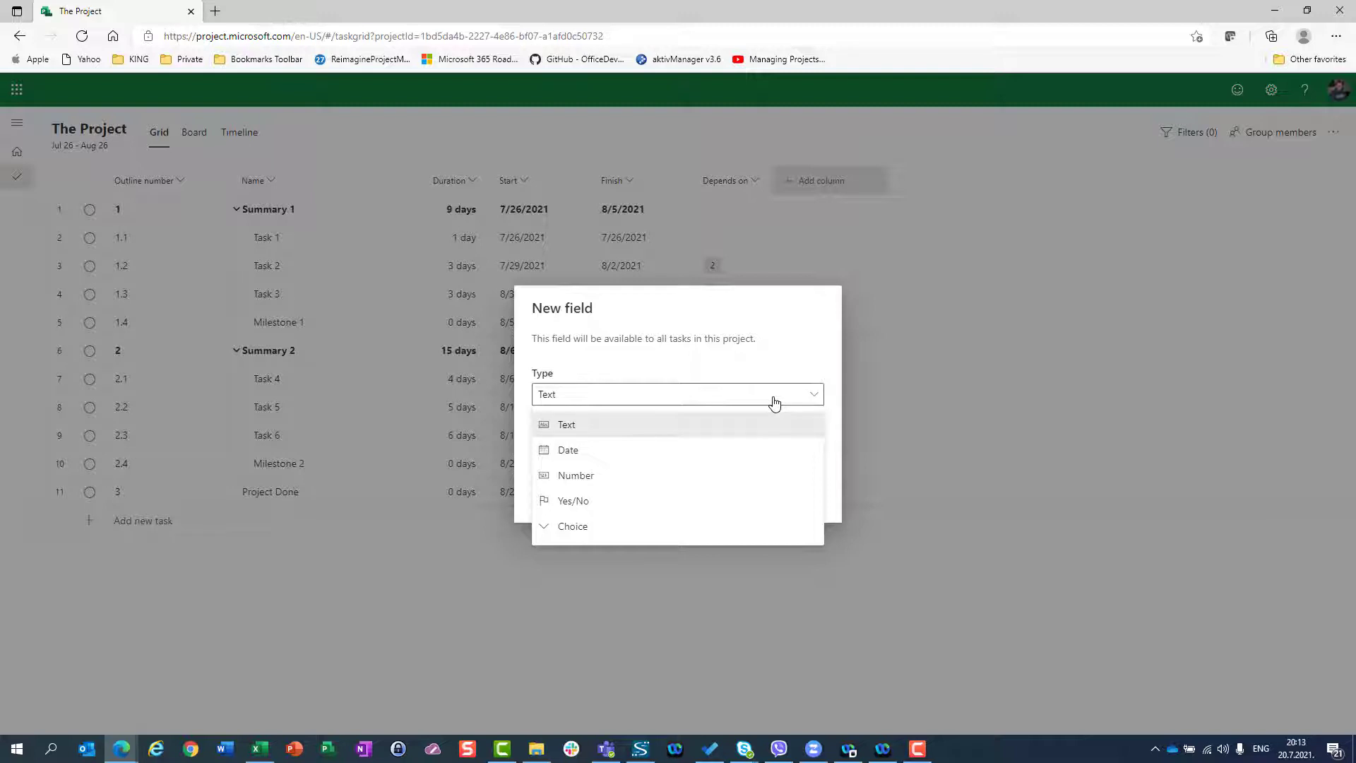
pyautogui.click(775, 401)
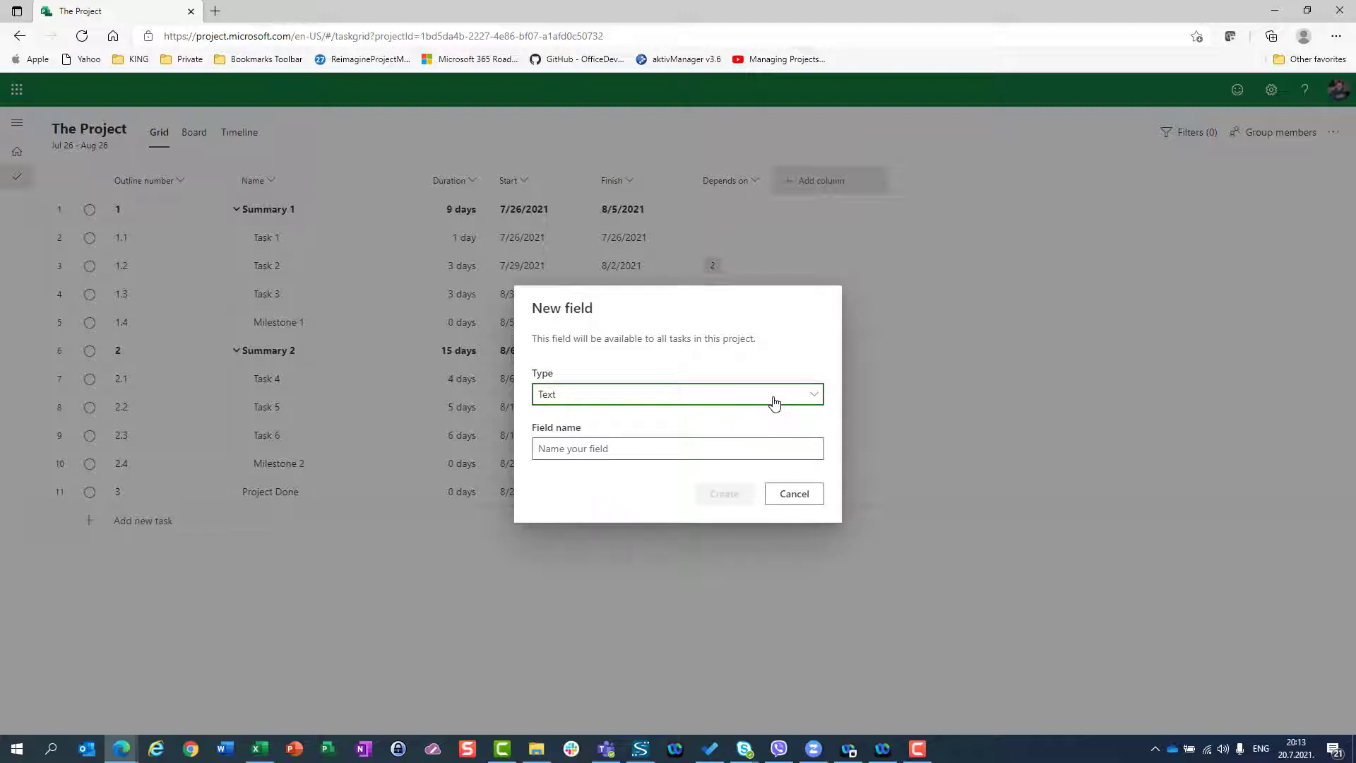
pyautogui.click(598, 454)
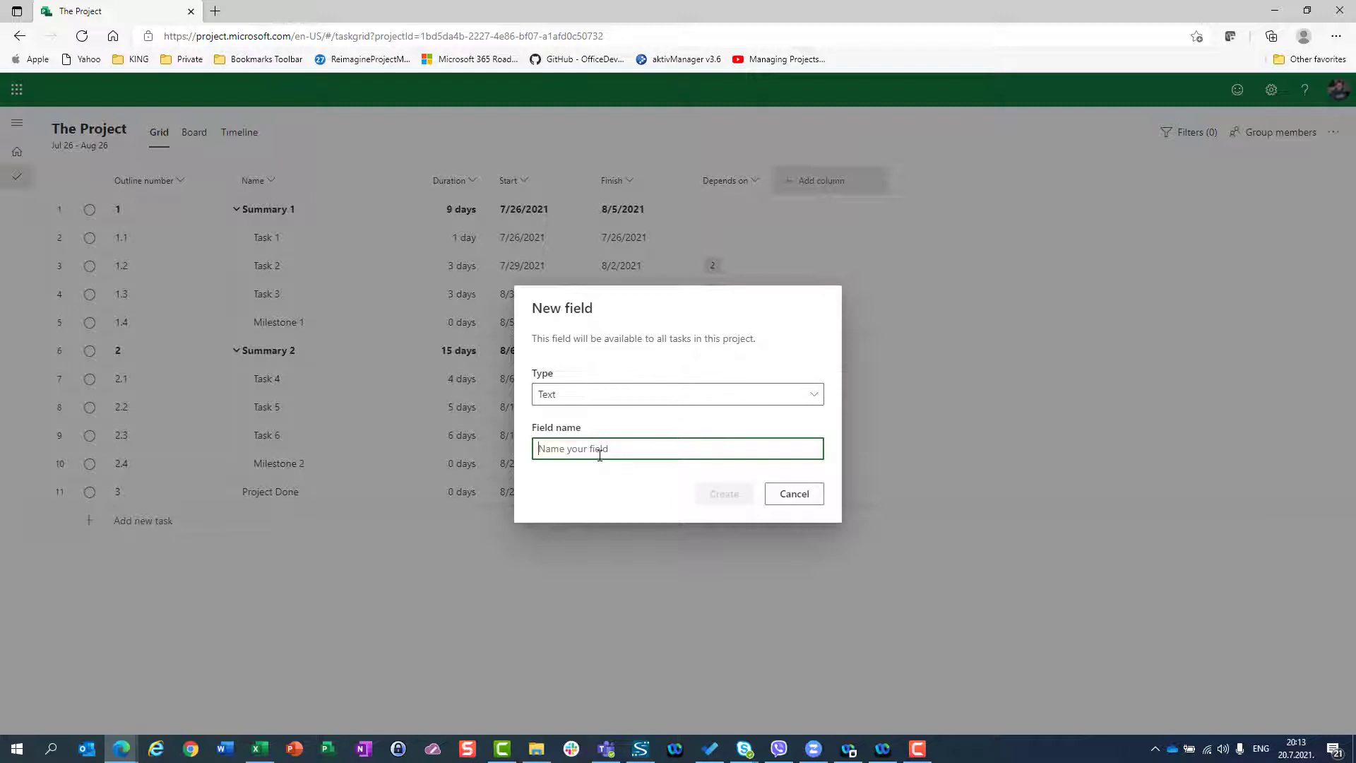
pyautogui.write('Task Description')
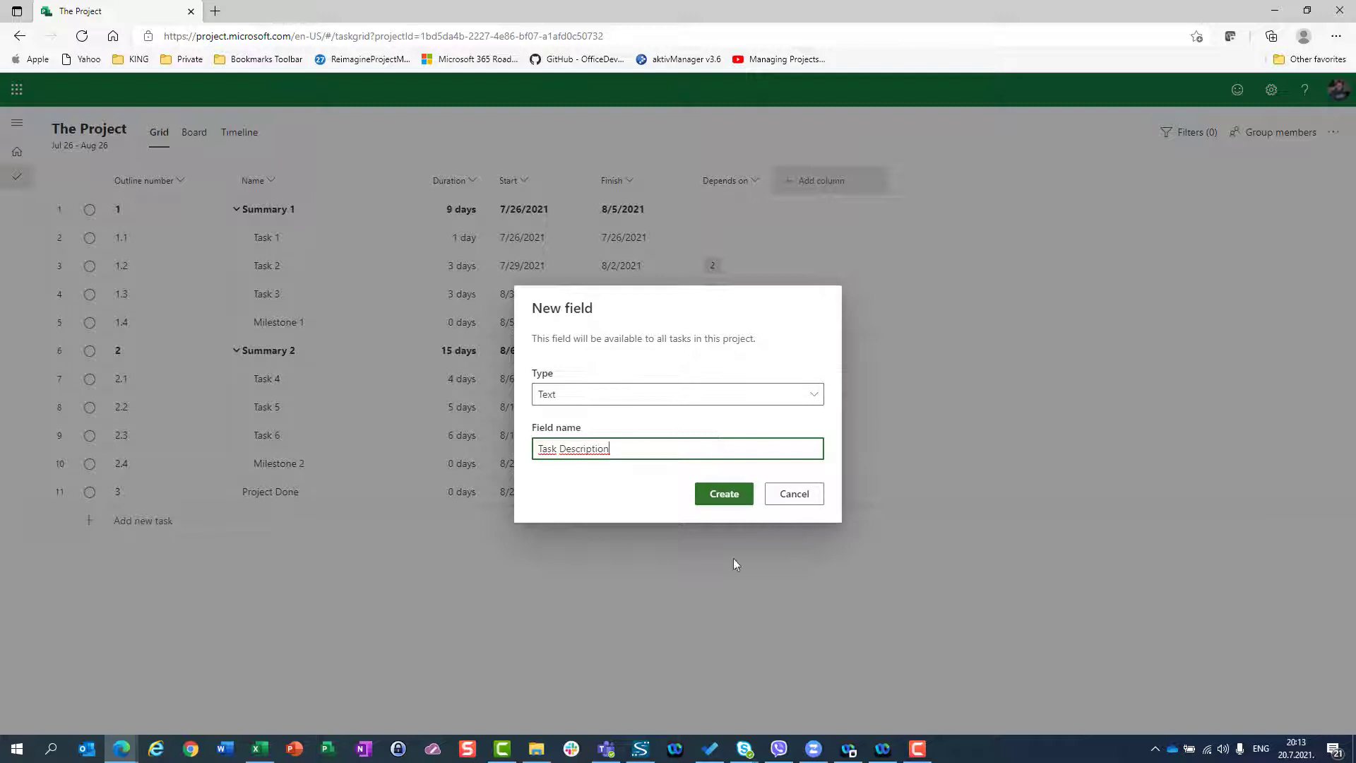
pyautogui.click(741, 497)
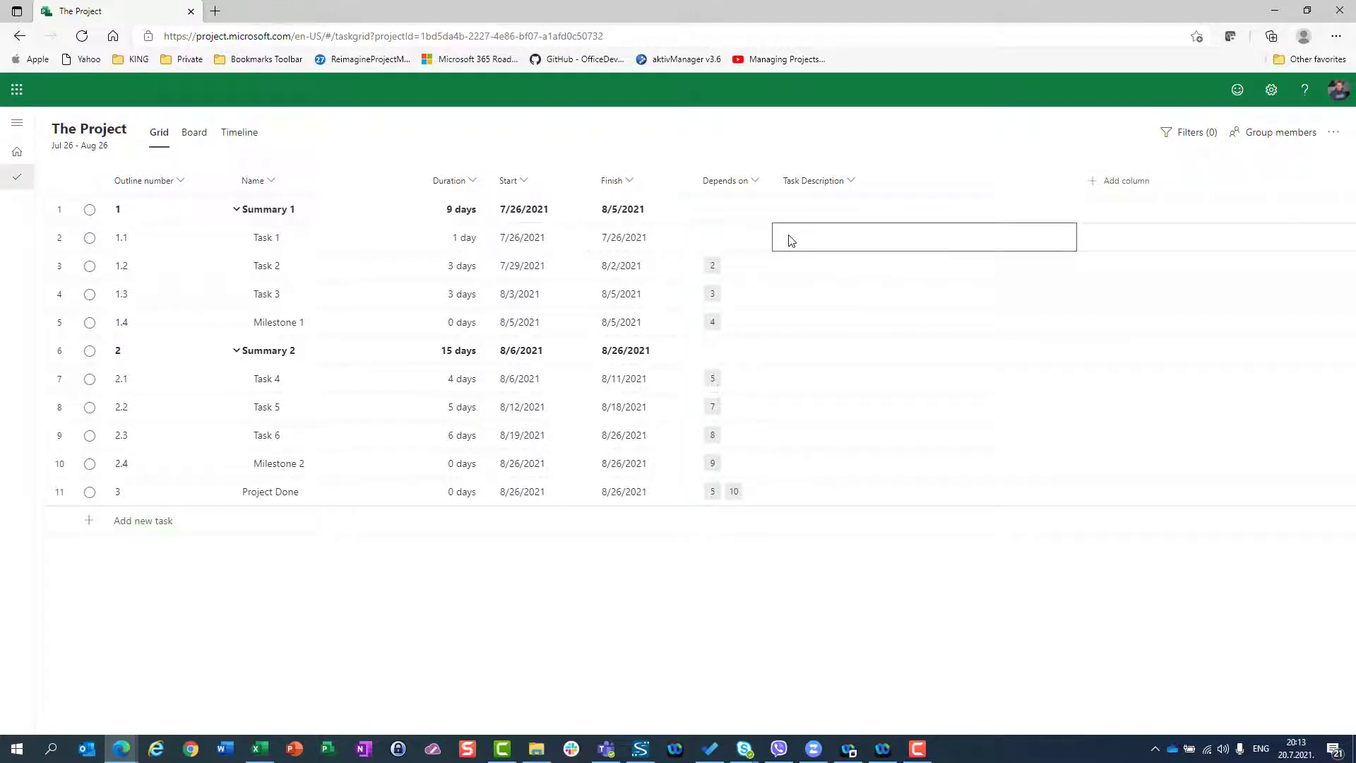
# Step: Enter the task descriptions "Description of Task 1" for Task 1 and "This Task must be done on time" for Task 2
pyautogui.click(790, 241)
pyautogui.write('Des')
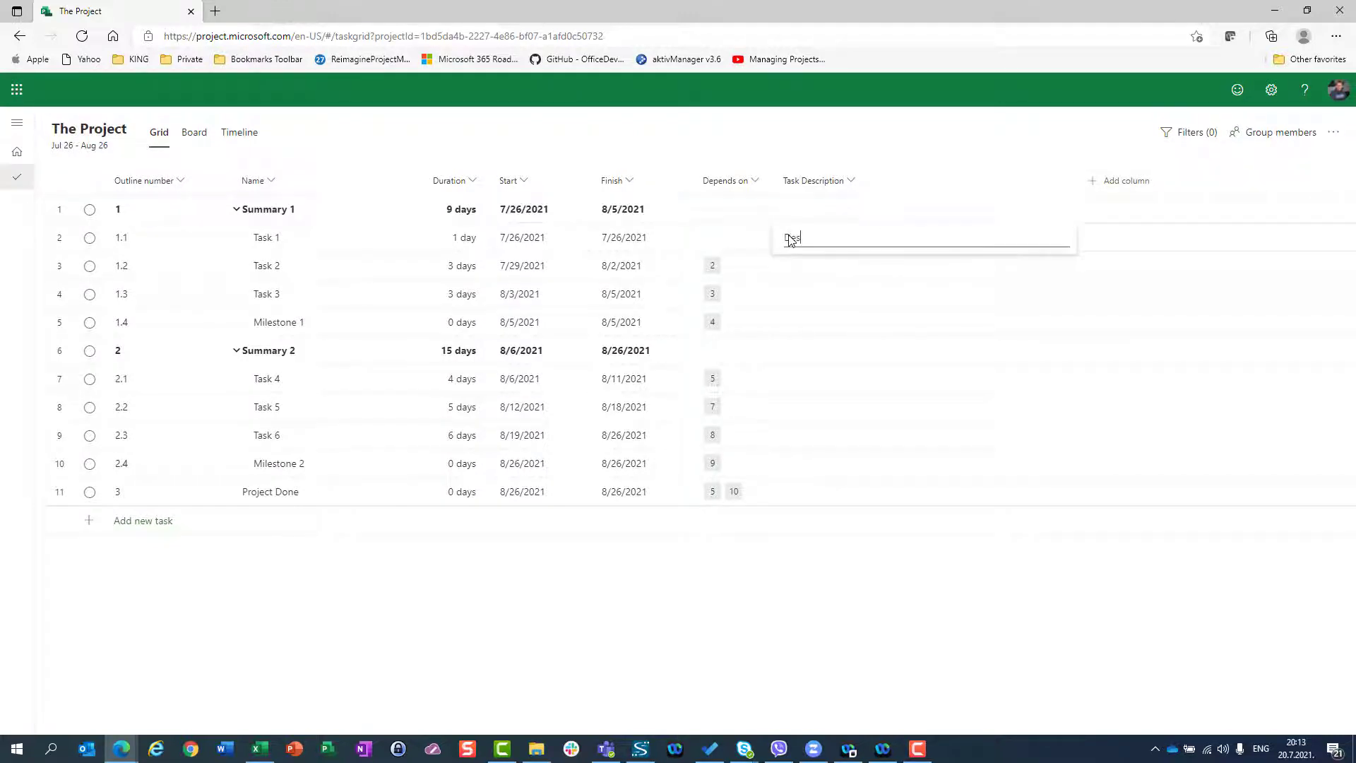
pyautogui.write('cription of Task 1')
pyautogui.press('Return')
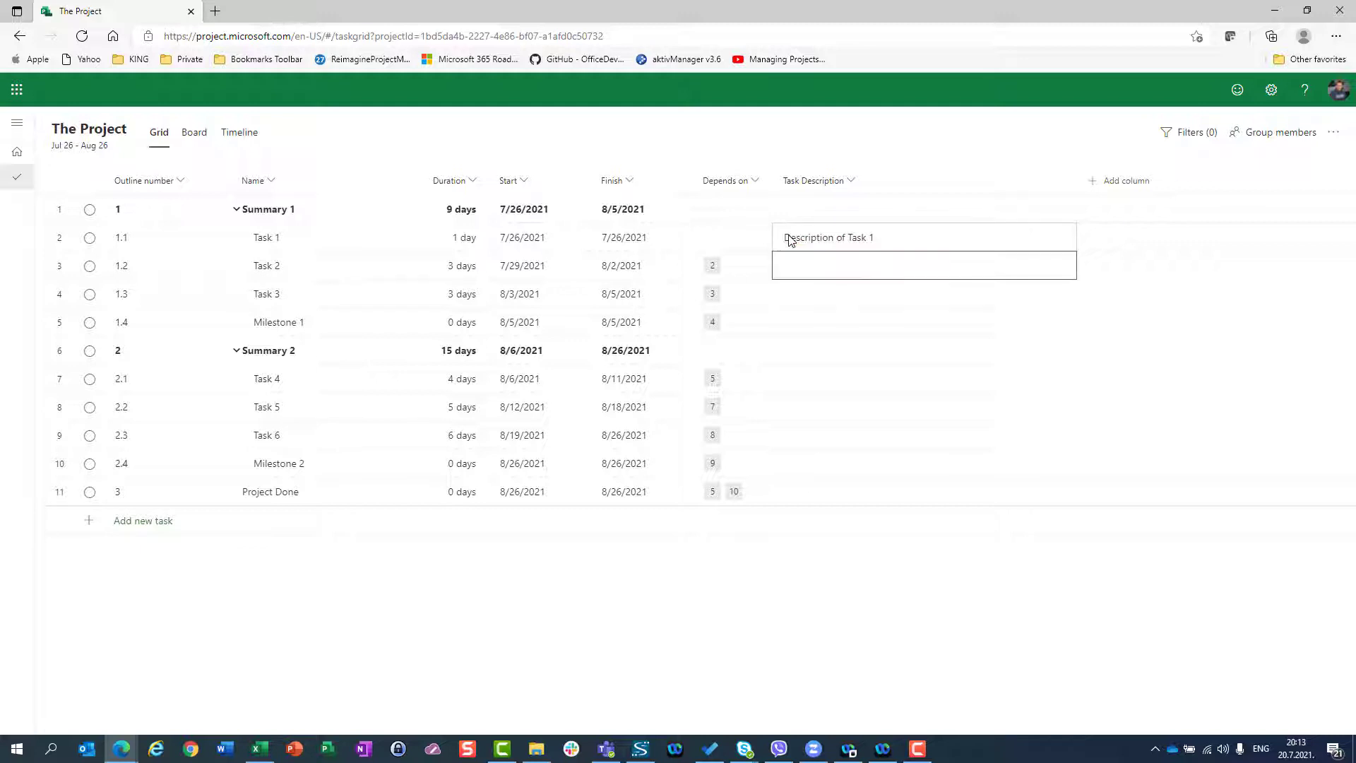
pyautogui.write('This Task must be done on')
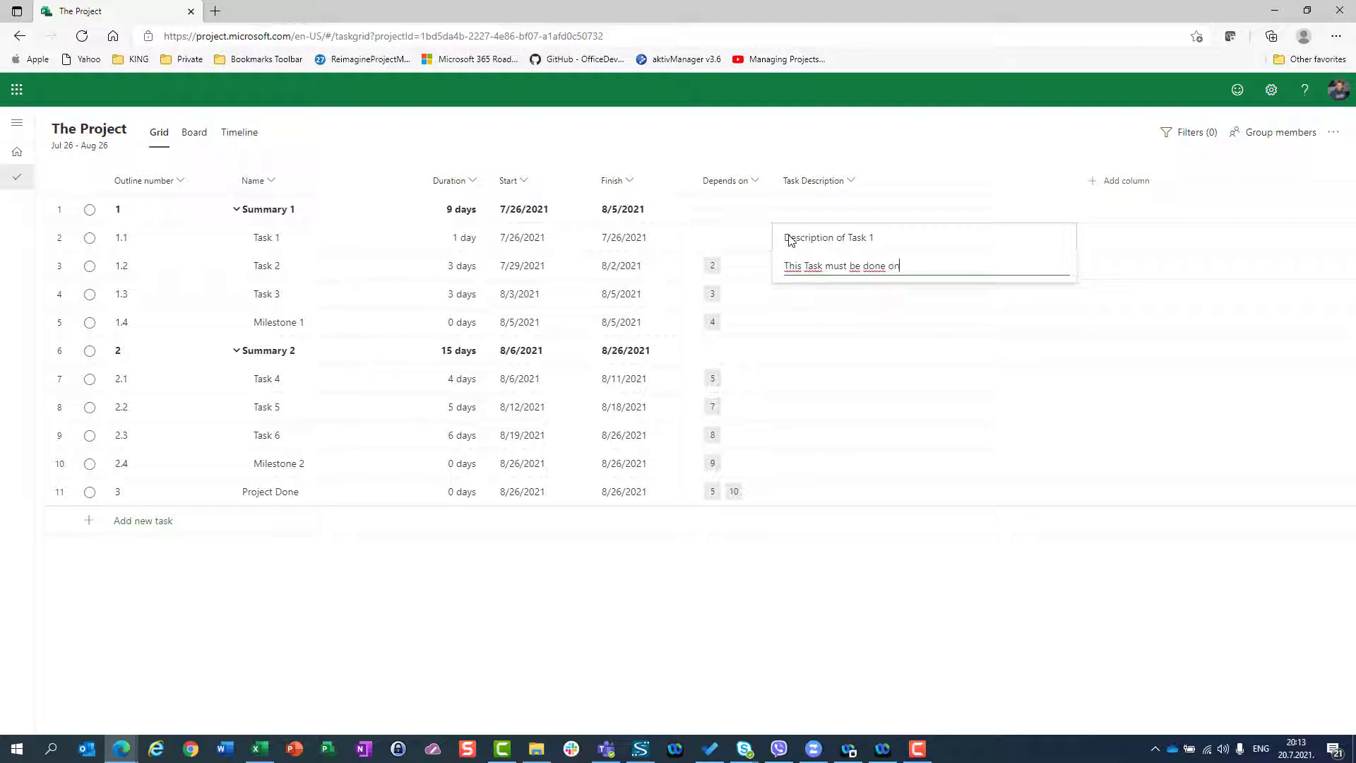
pyautogui.write(' time')
pyautogui.press('Return')
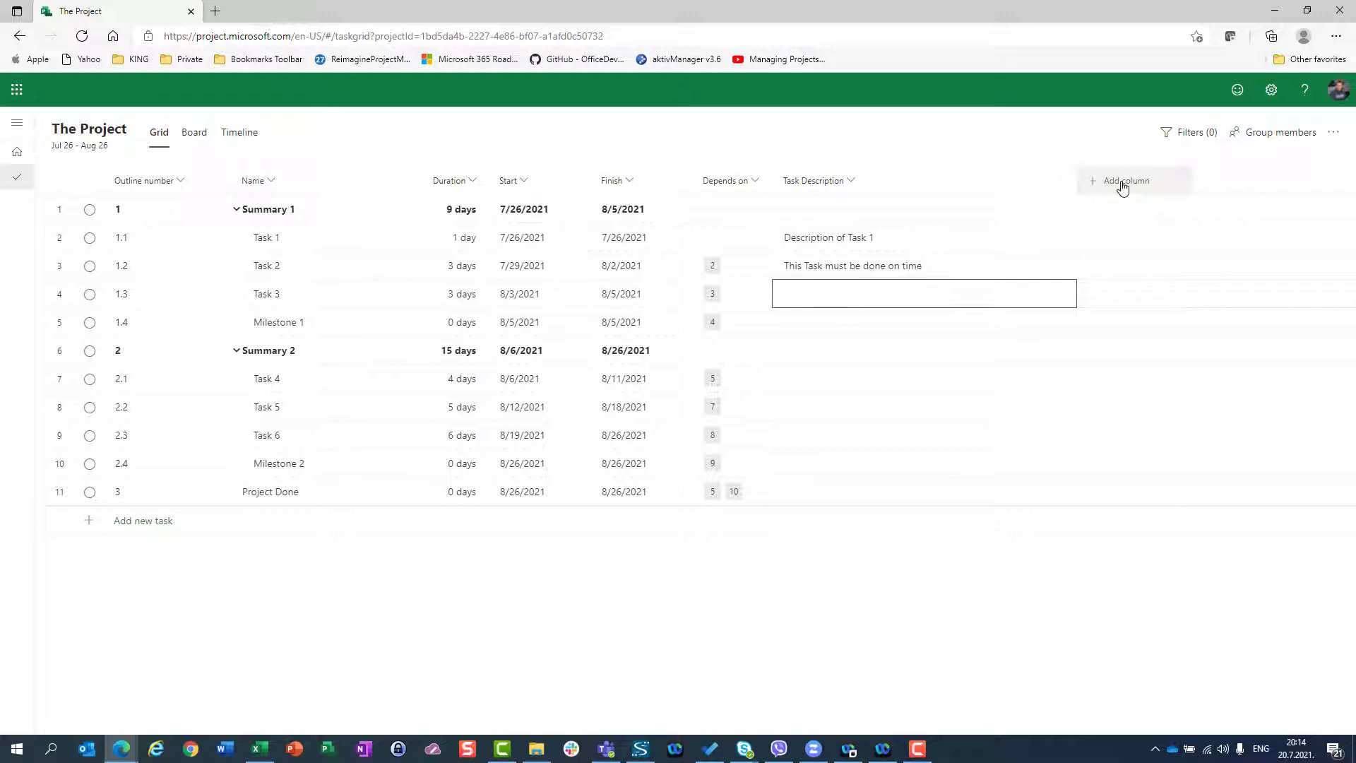
# Step: Create a new custom field of type Date named "Critical Deadline" as the next grid column
pyautogui.click(1123, 186)
pyautogui.click(1113, 204)
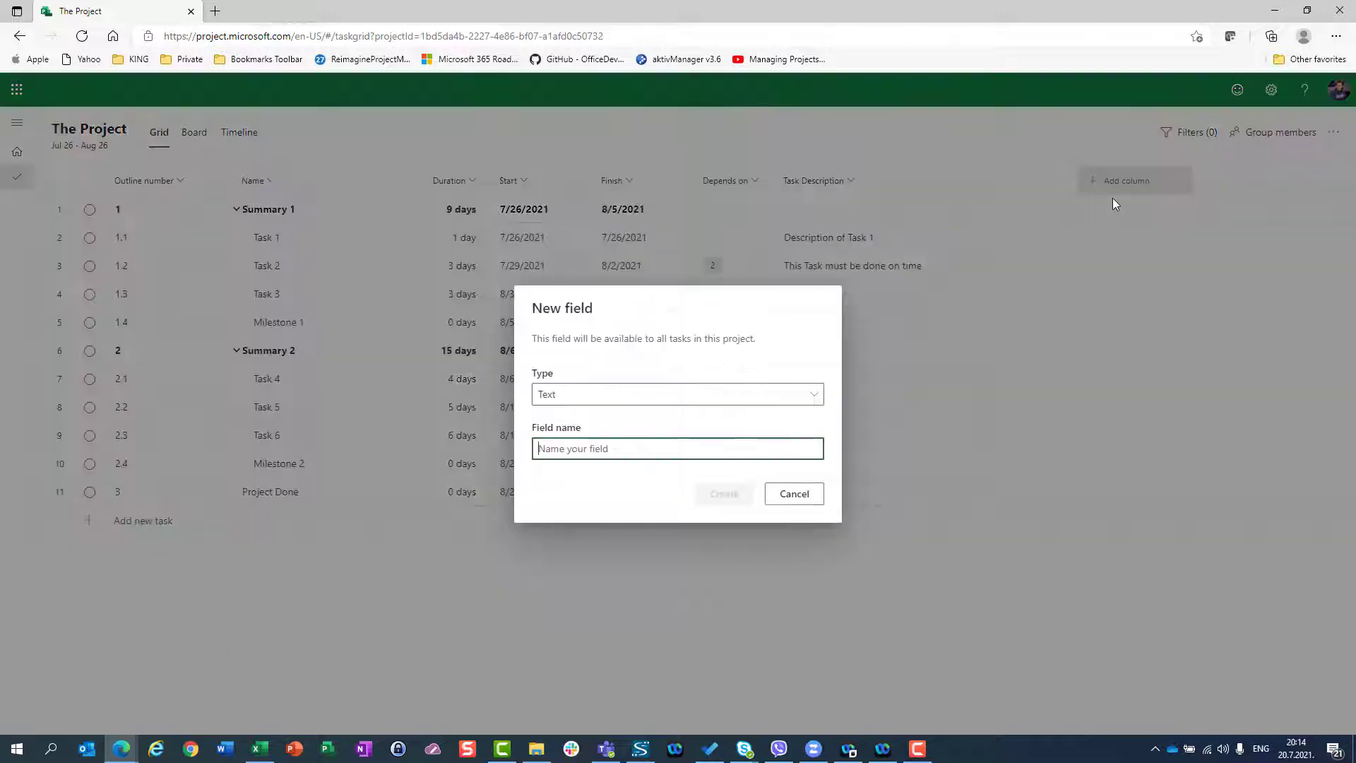
pyautogui.click(721, 395)
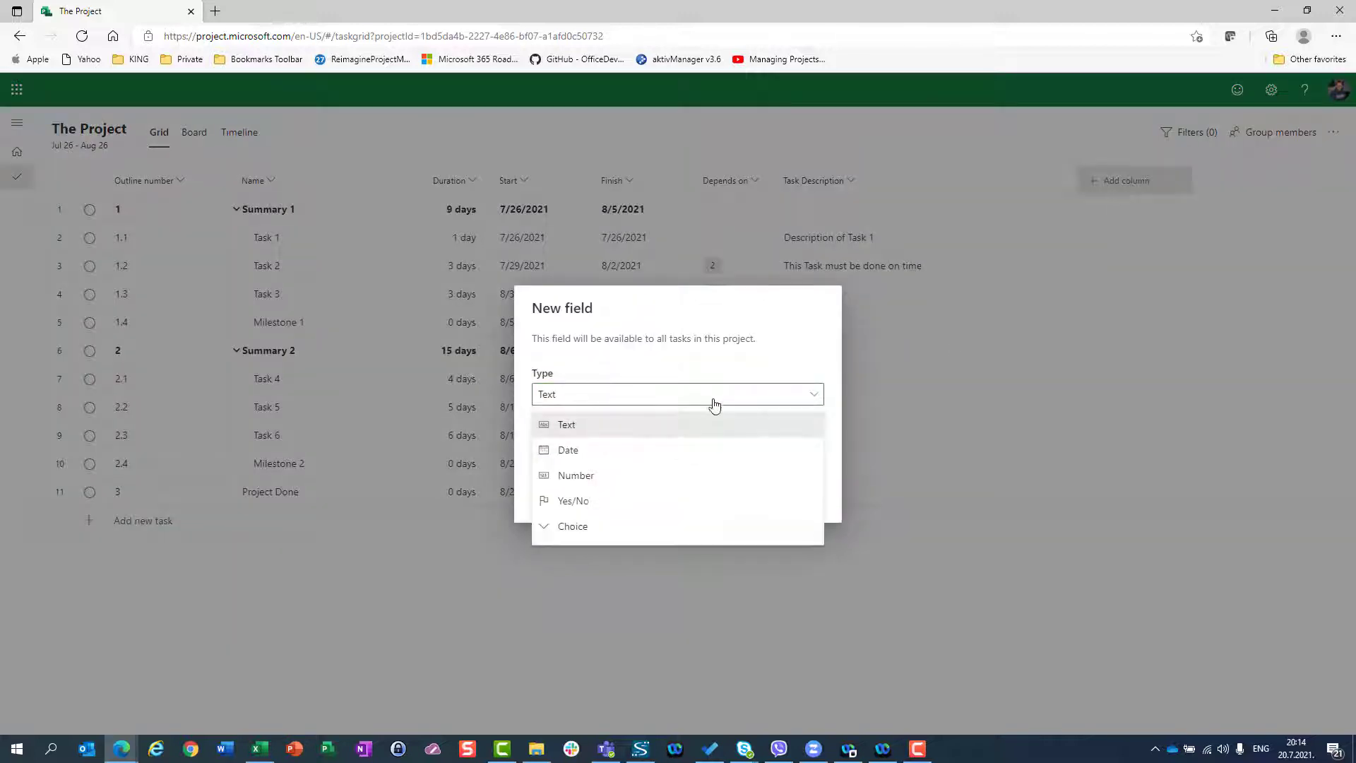
pyautogui.click(608, 450)
pyautogui.click(608, 451)
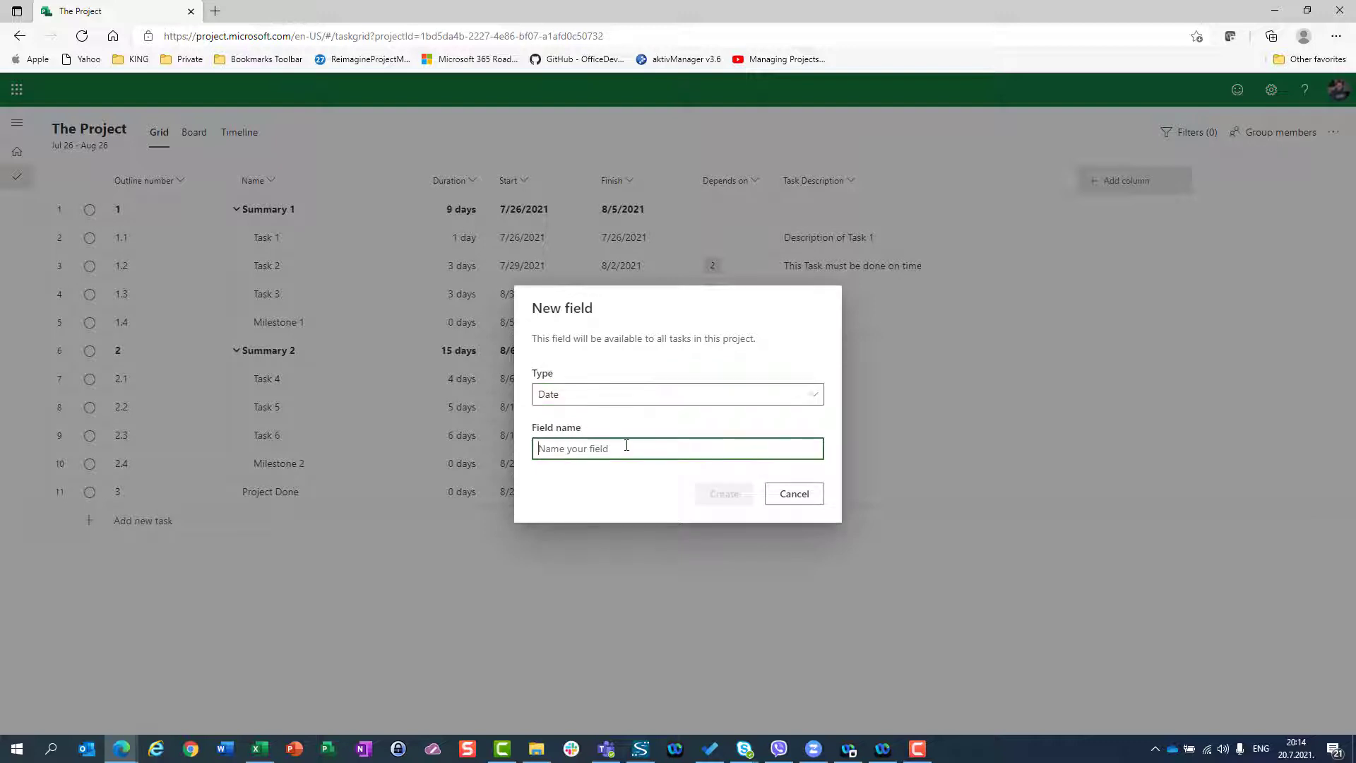
pyautogui.write('Crit')
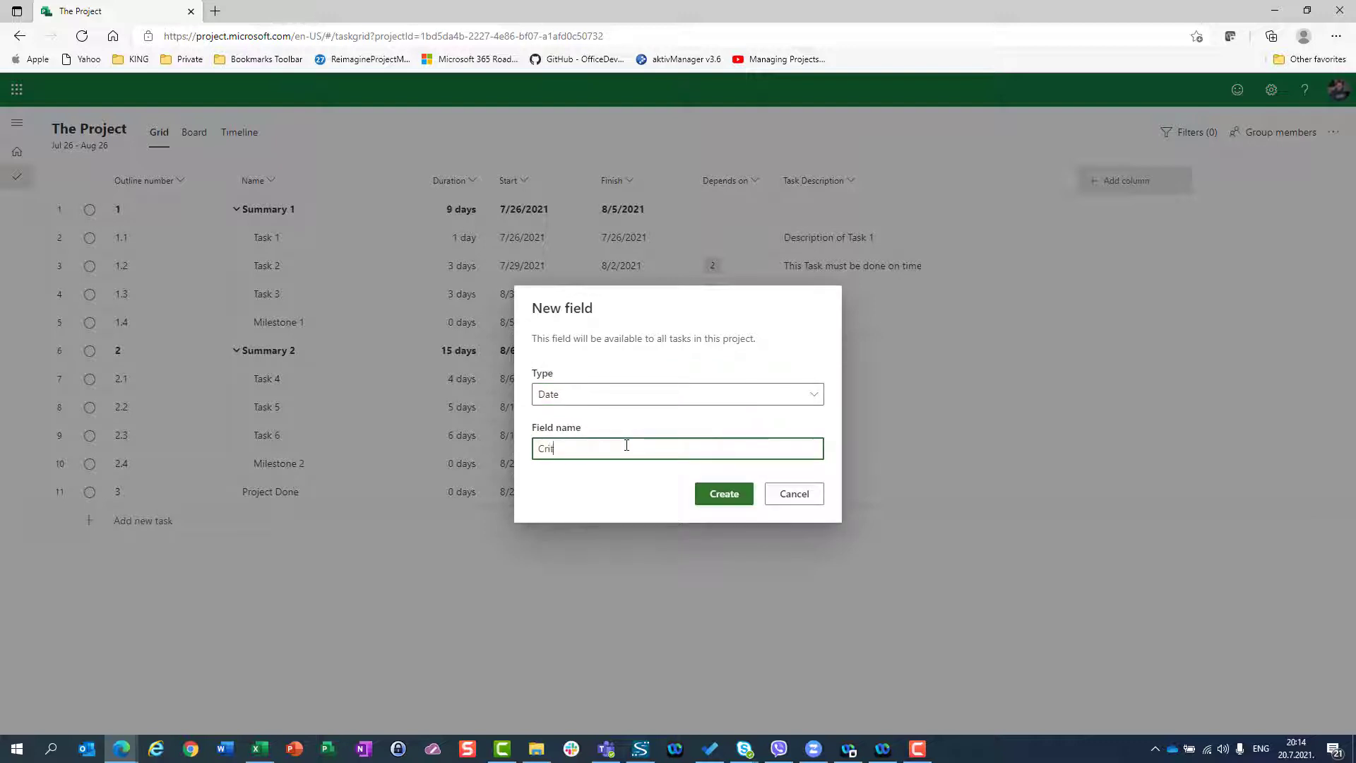
pyautogui.write('ical Deadline')
pyautogui.press('Return')
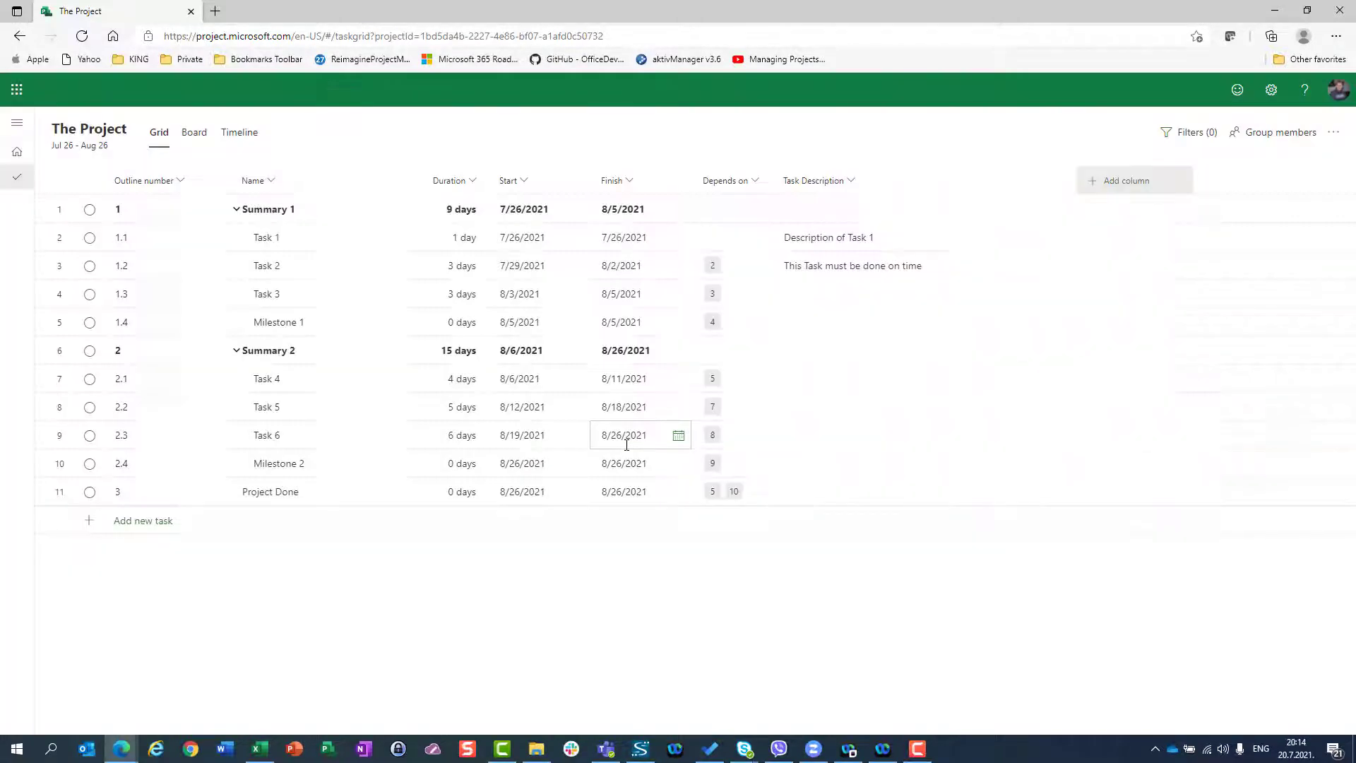
# Step: Narrow the Task Description column to just fit its longest description text
pyautogui.click(1037, 183)
pyautogui.moveTo(1075, 178); pyautogui.dragTo(936, 203)
pyautogui.click(978, 199)
pyautogui.click(996, 212)
# Step: Set the Critical Deadline of Task 1 to 7/30/2021
pyautogui.click(1001, 244)
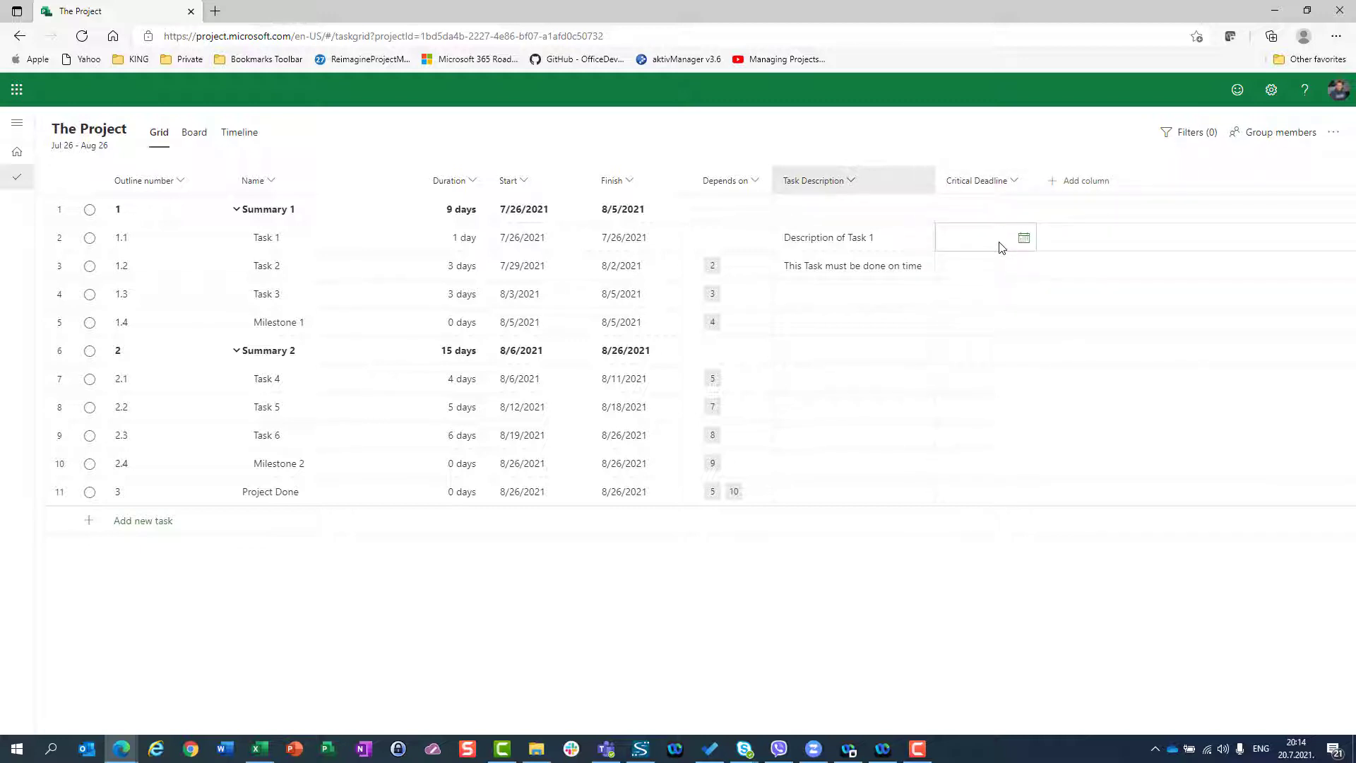
pyautogui.click(1023, 239)
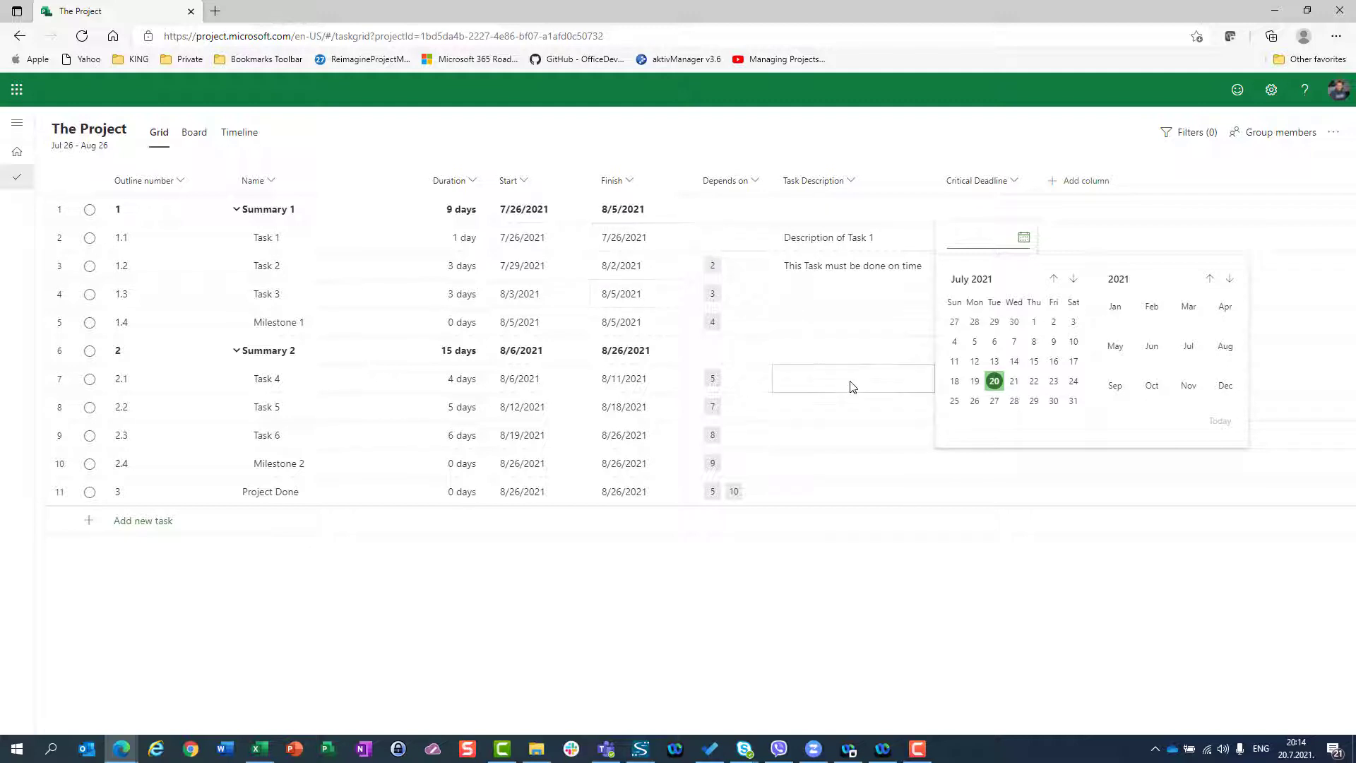
pyautogui.click(1053, 402)
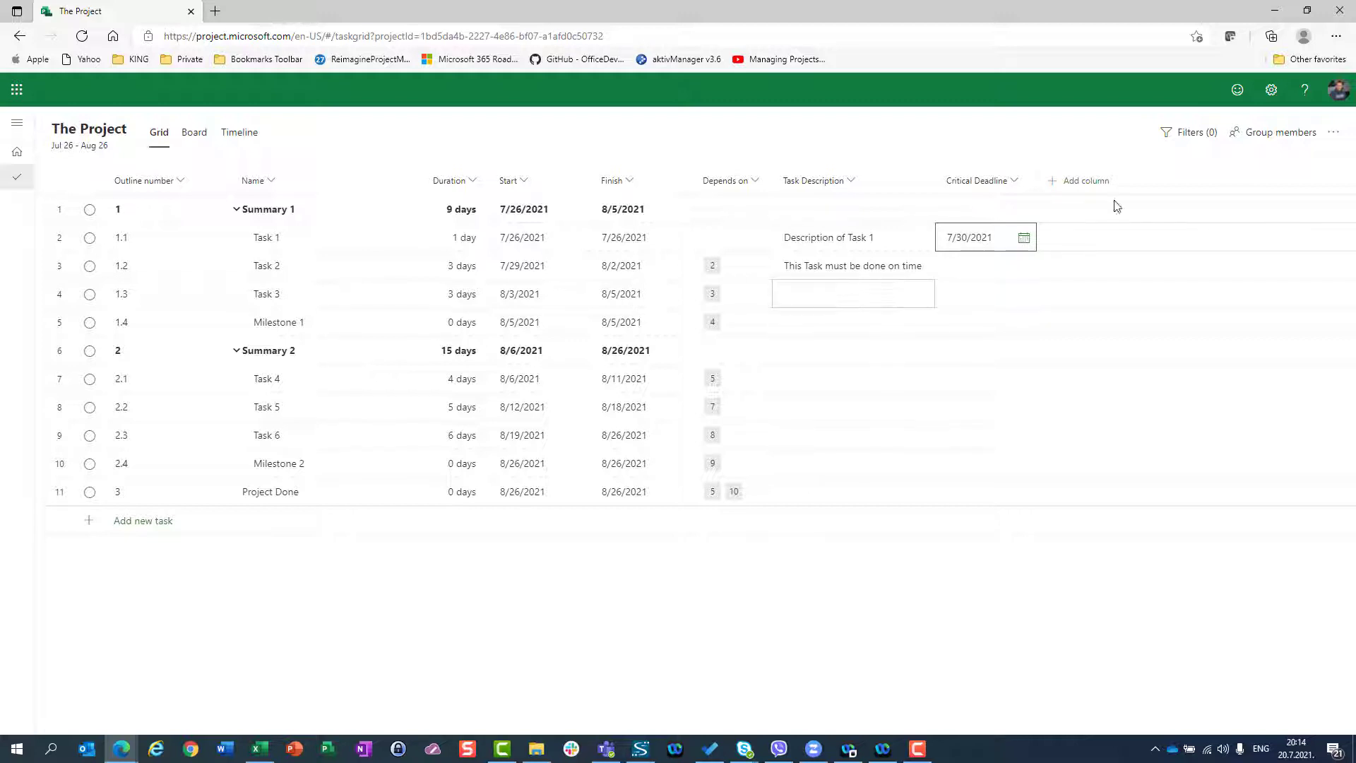
# Step: Create a new custom field of type Number named "Task Cost" with the rollup type Sum
pyautogui.click(1098, 185)
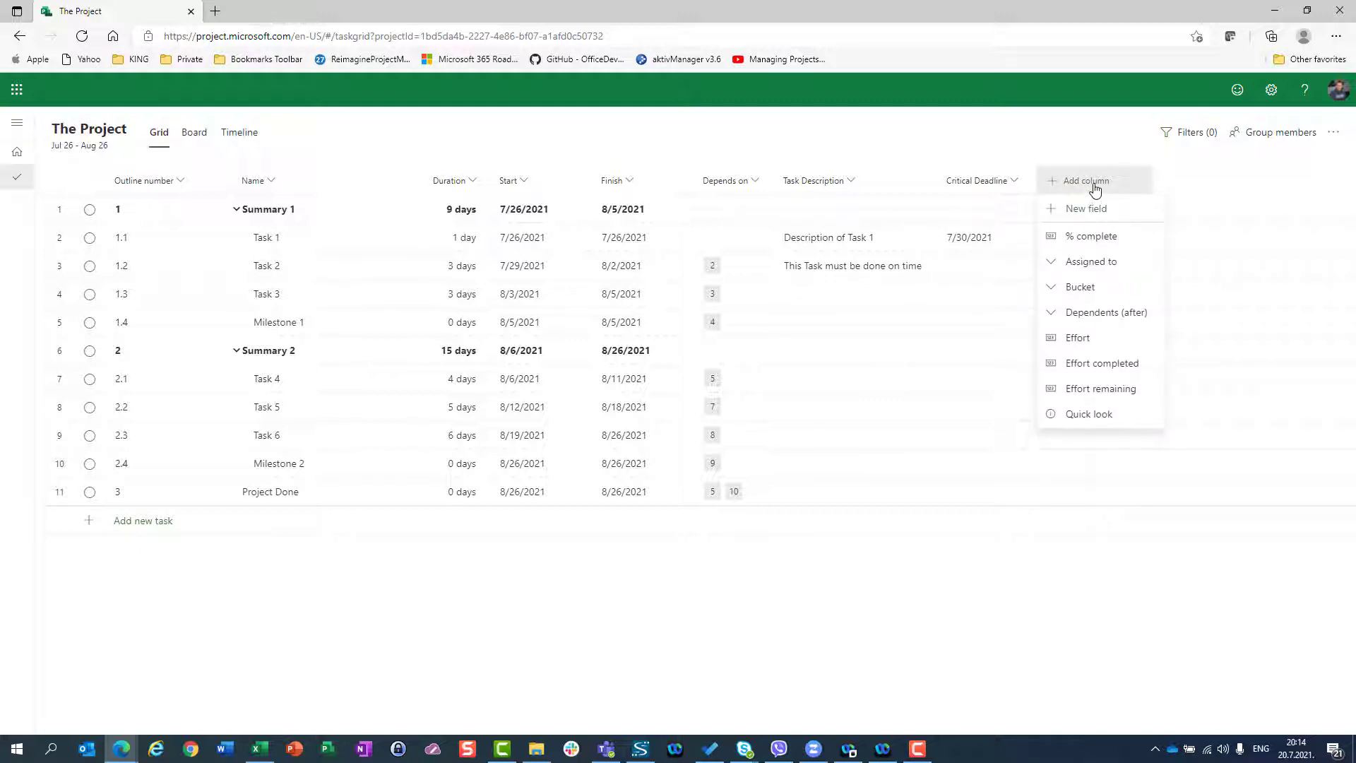
pyautogui.click(1096, 206)
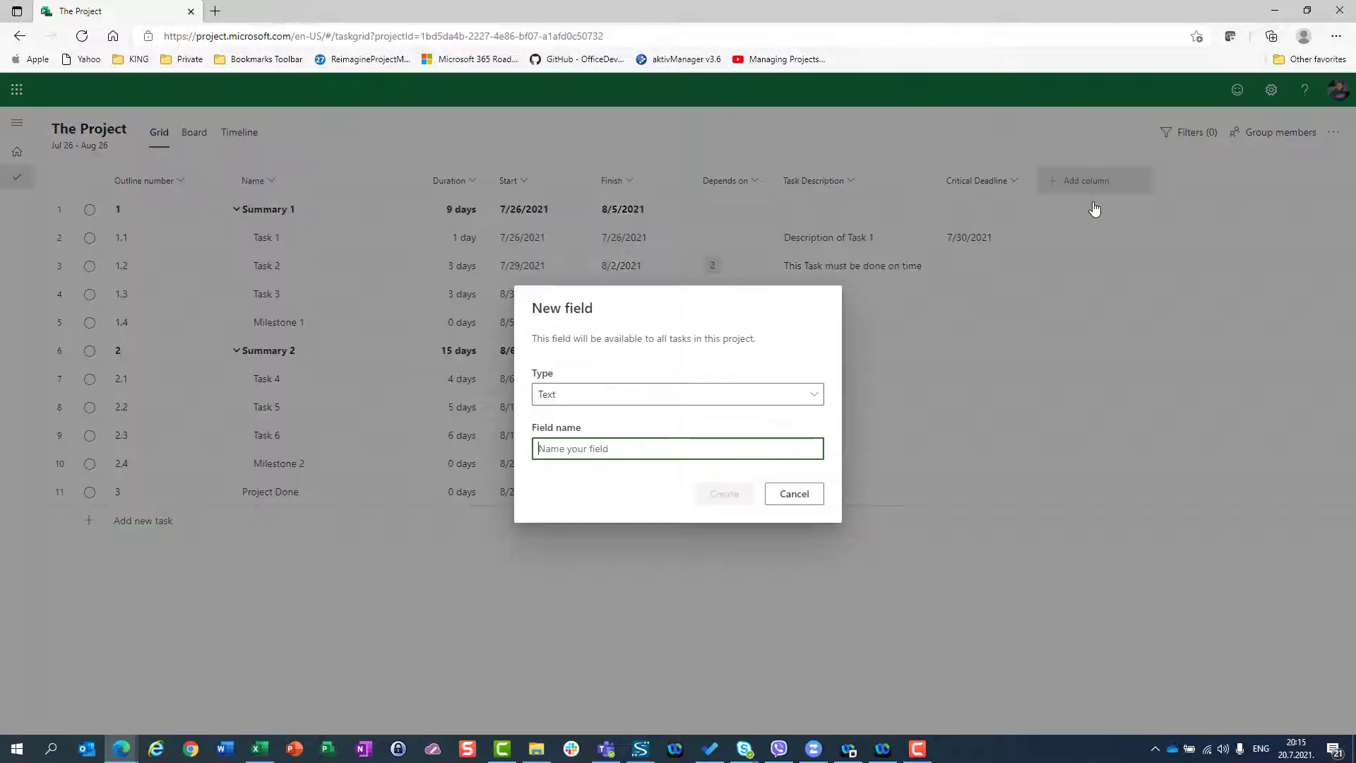
pyautogui.click(617, 397)
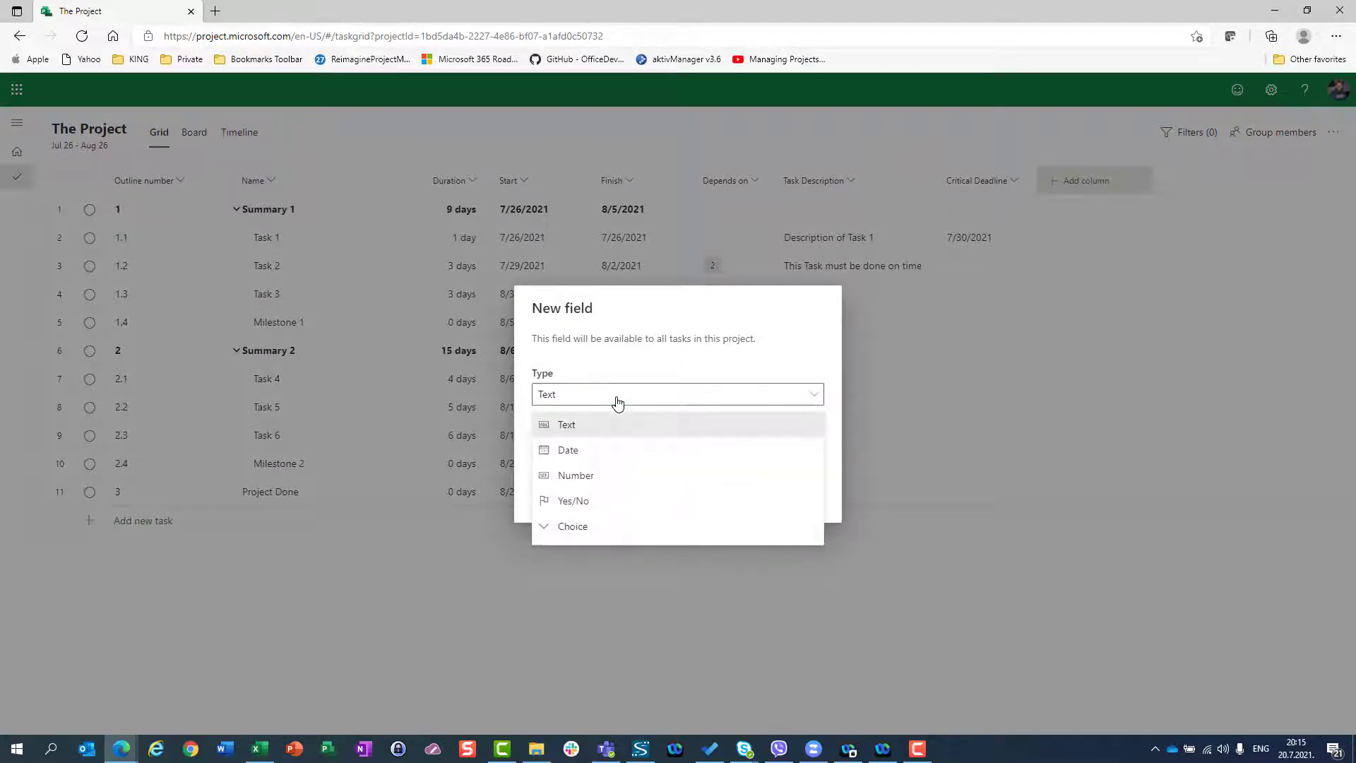
pyautogui.click(599, 476)
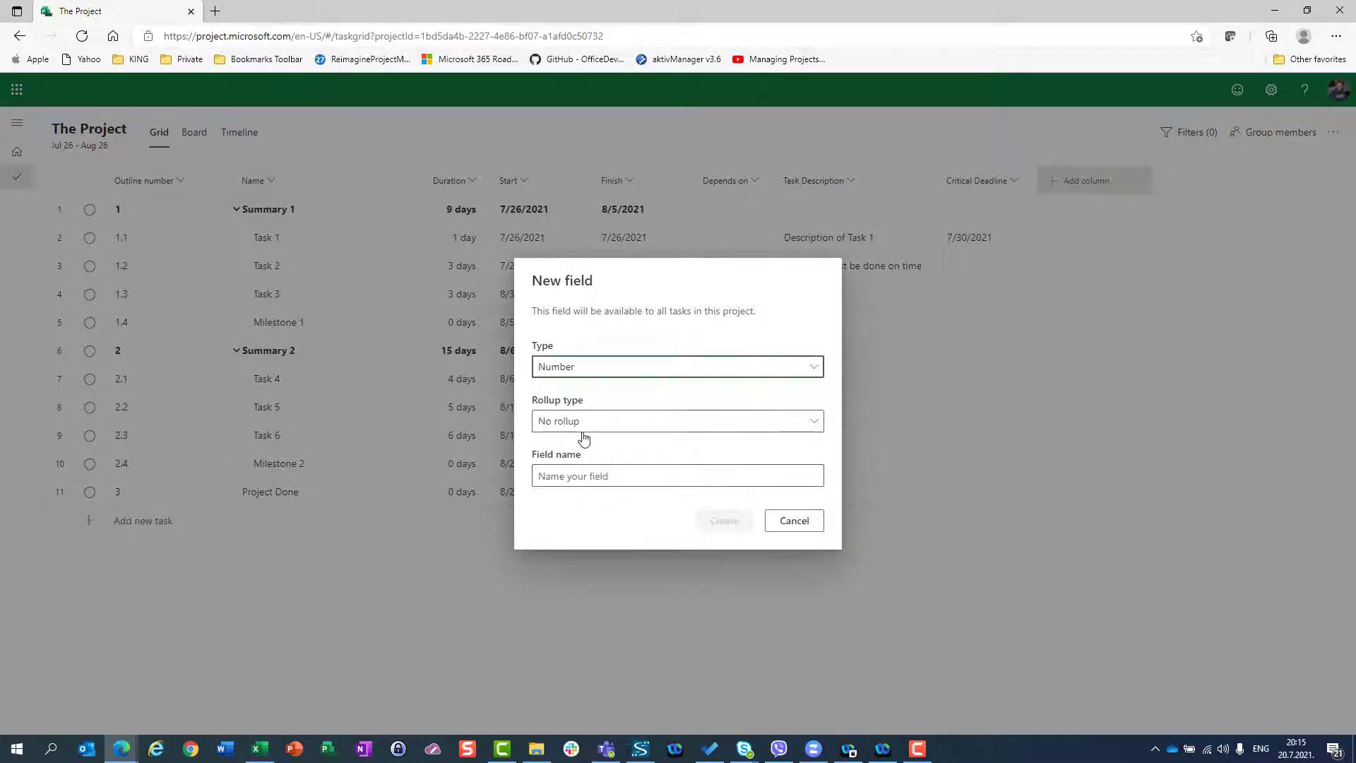
pyautogui.click(584, 479)
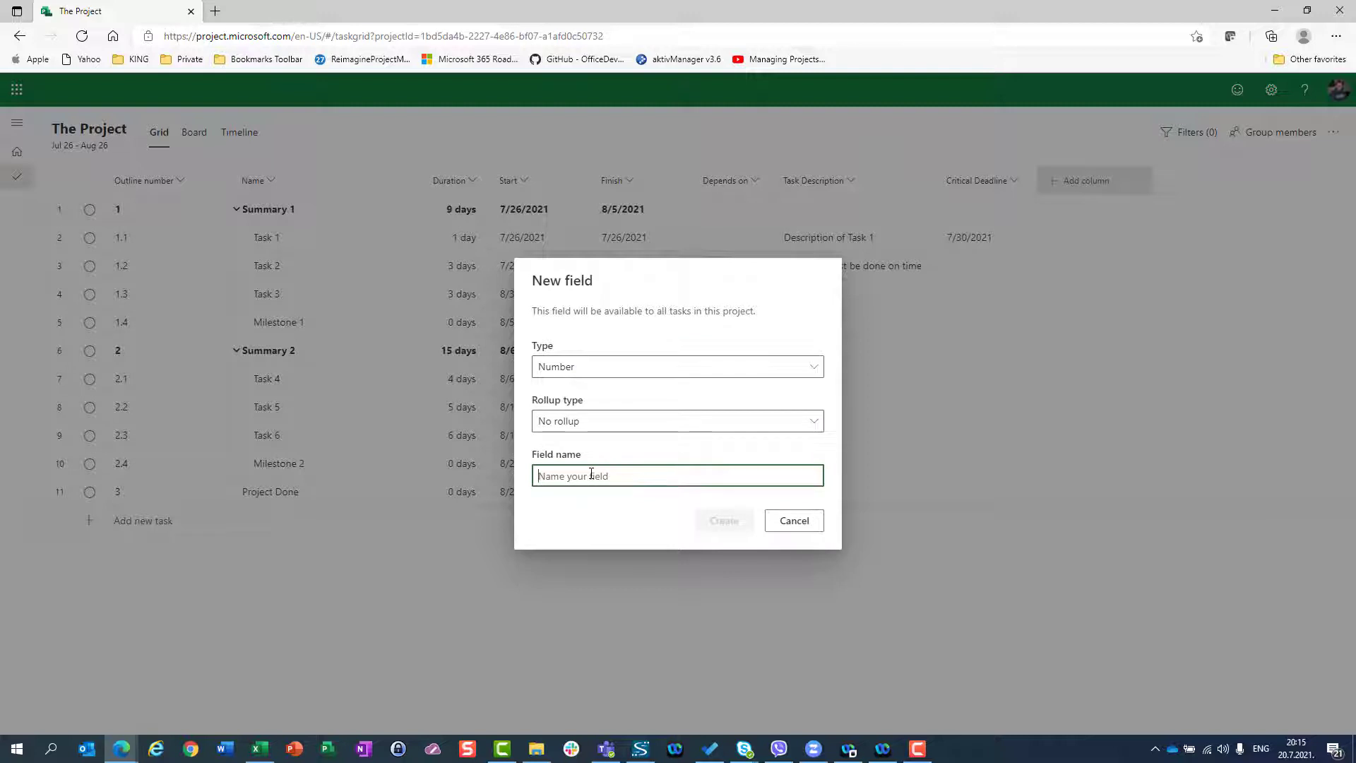
pyautogui.write('Task Co')
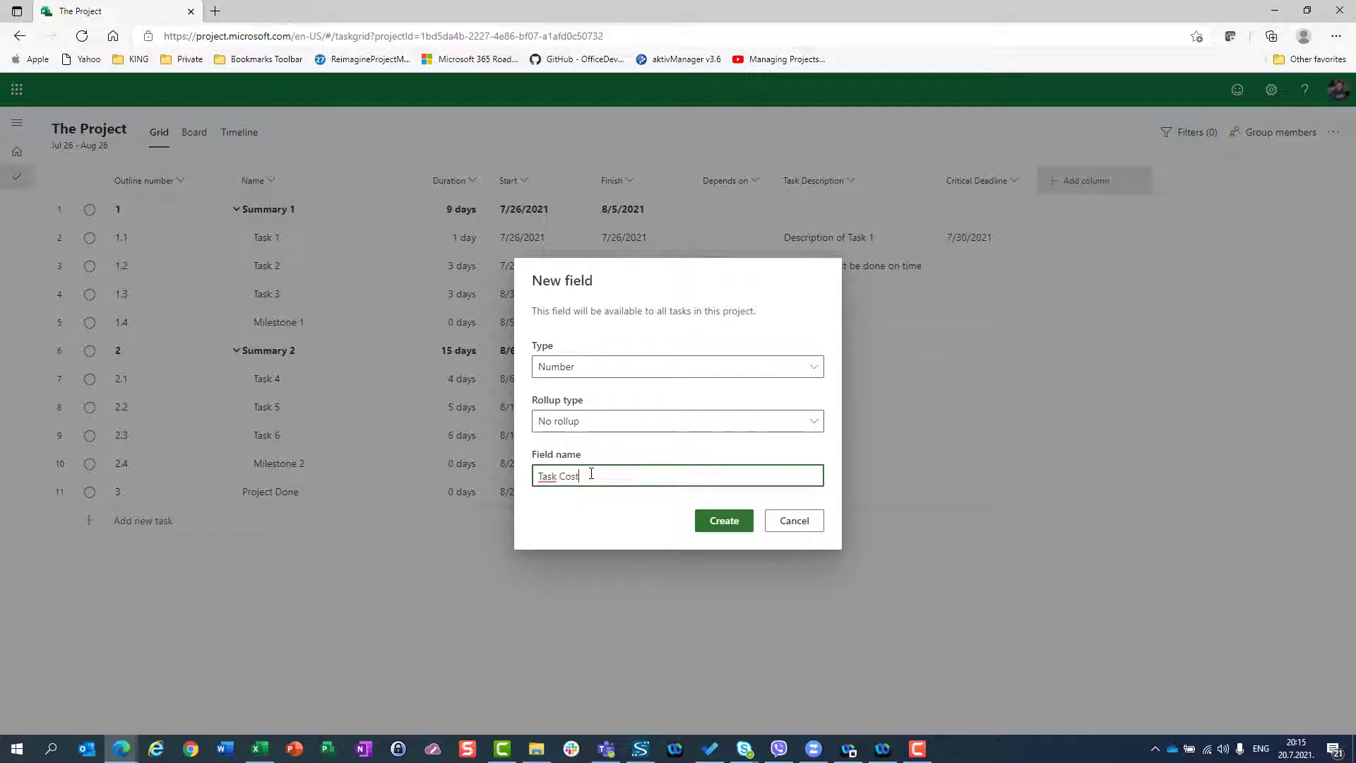
pyautogui.write('st')
pyautogui.click(588, 422)
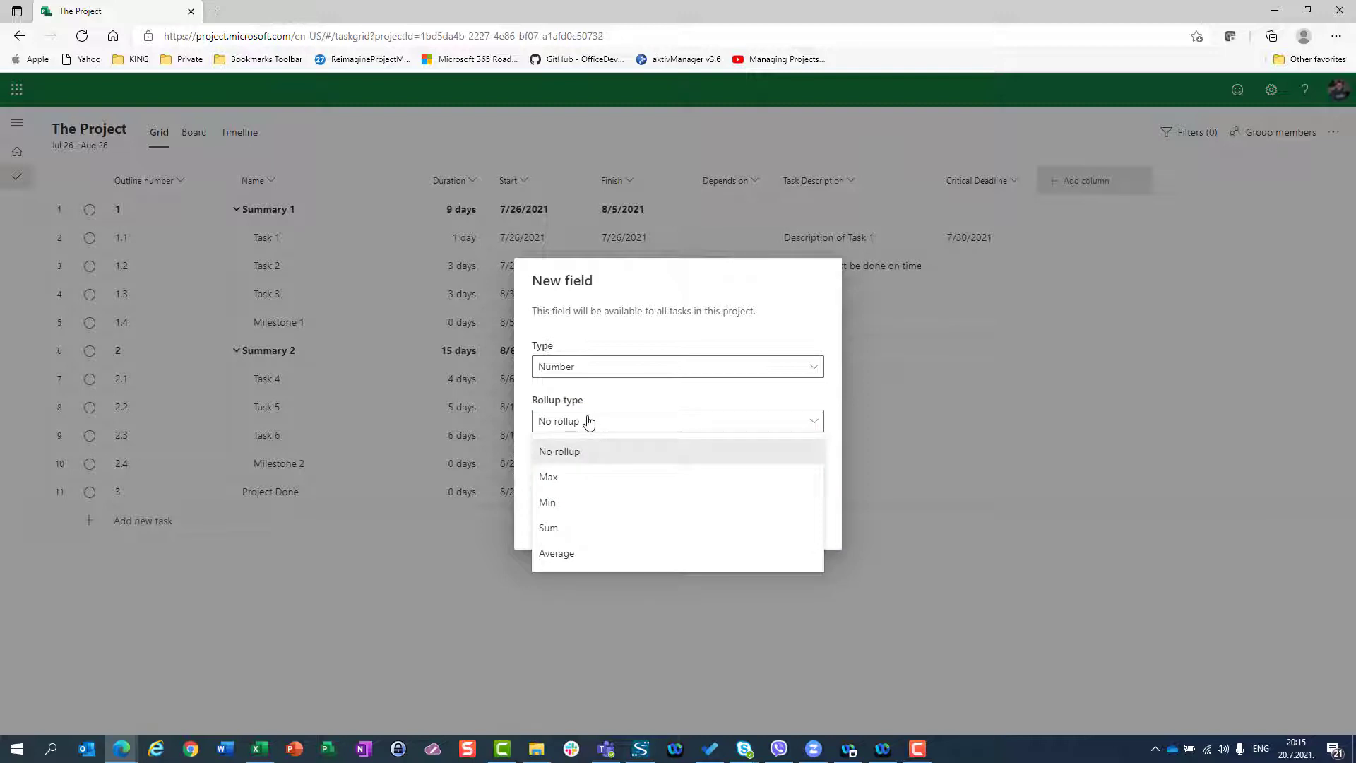
pyautogui.click(558, 535)
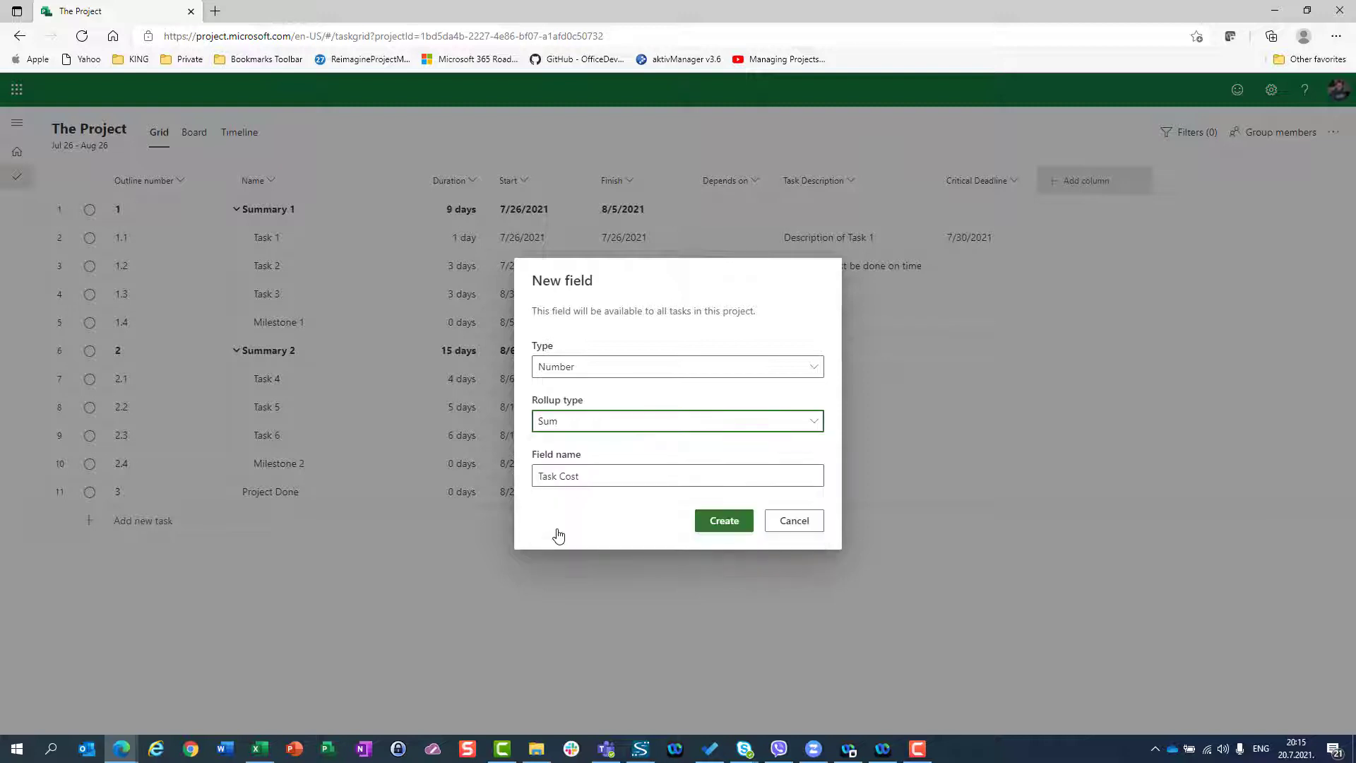
pyautogui.click(721, 521)
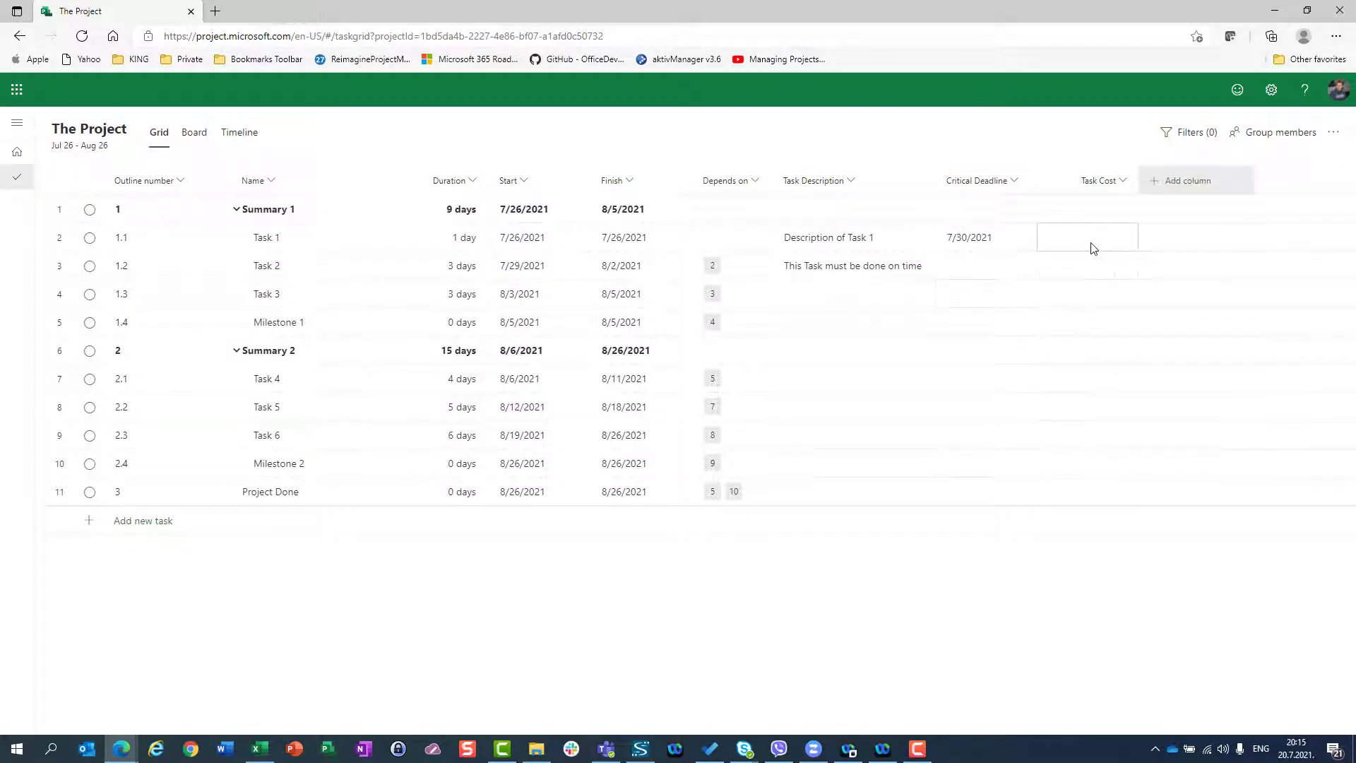
# Step: Set the Task Cost to 100 for Task 1, 200 for Task 2, 300 for Task 3 and 0 for Milestone 1
pyautogui.click(1093, 248)
pyautogui.write('100')
pyautogui.press('Return')
pyautogui.write('200')
pyautogui.press('Return')
pyautogui.write('300')
pyautogui.press('Return')
pyautogui.write('0')
pyautogui.press('Return')
# Step: Set the Task Cost to 400 for Task 4 and 1000 for Task 5 under Summary 2
pyautogui.press('Return')
pyautogui.write('400')
pyautogui.press('Return')
pyautogui.write('1000')
pyautogui.press('Return')
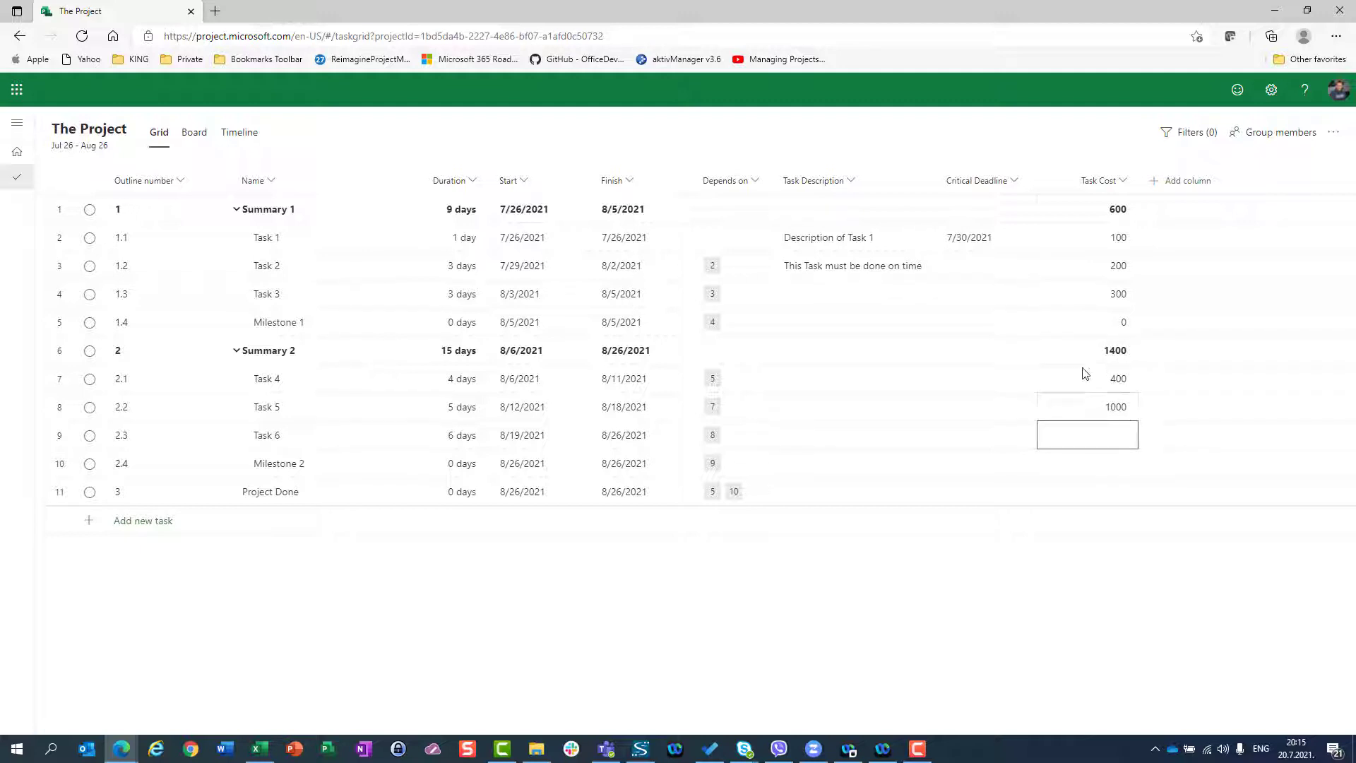
# Step: Create a new custom field of type Yes/No named "Should be approved by PM"
pyautogui.click(1173, 187)
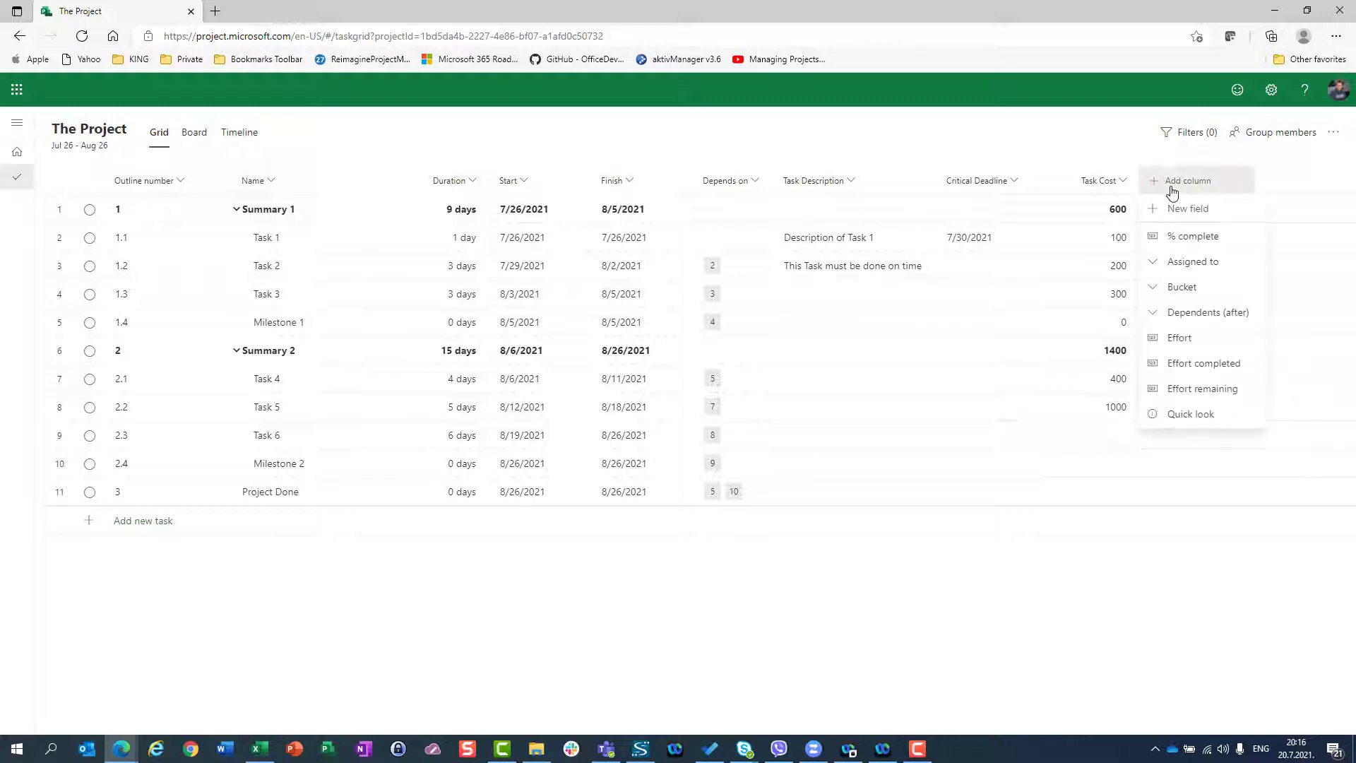
pyautogui.click(1174, 208)
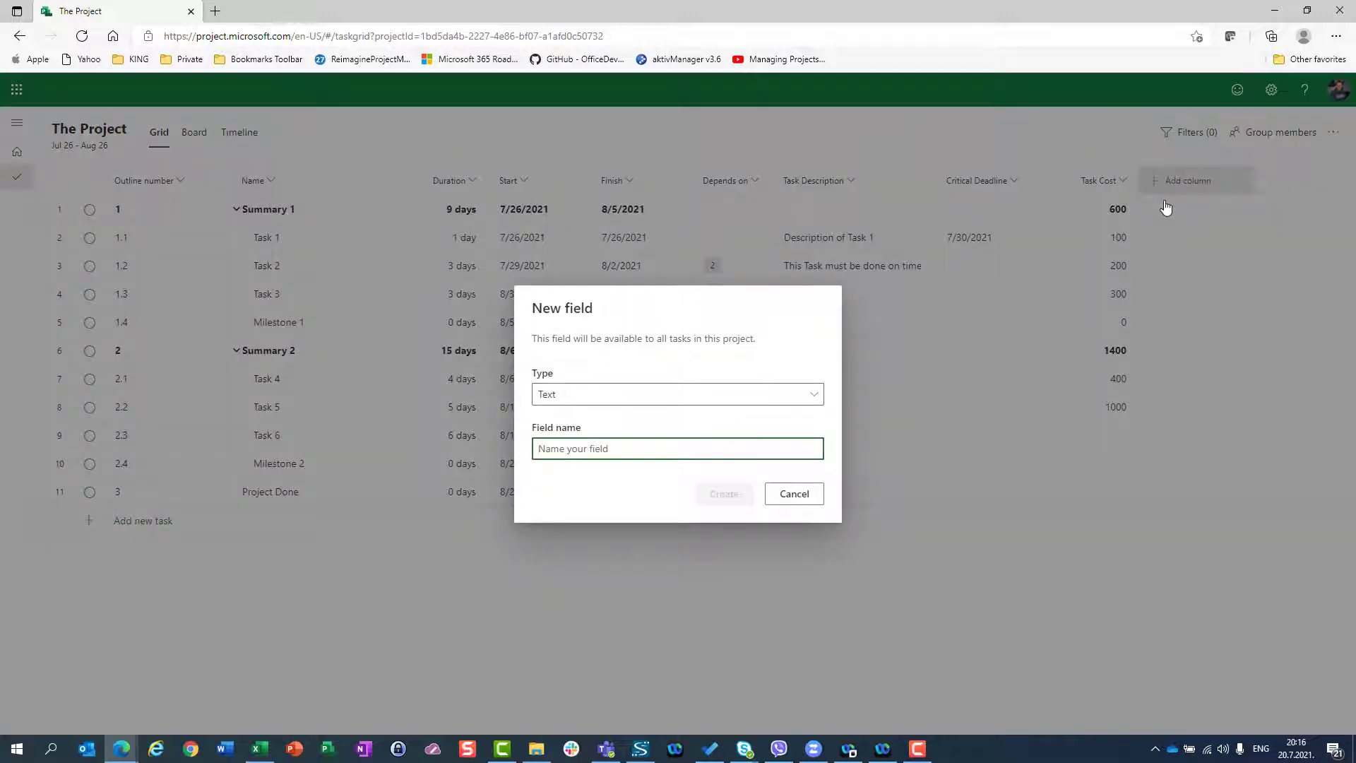
pyautogui.click(666, 401)
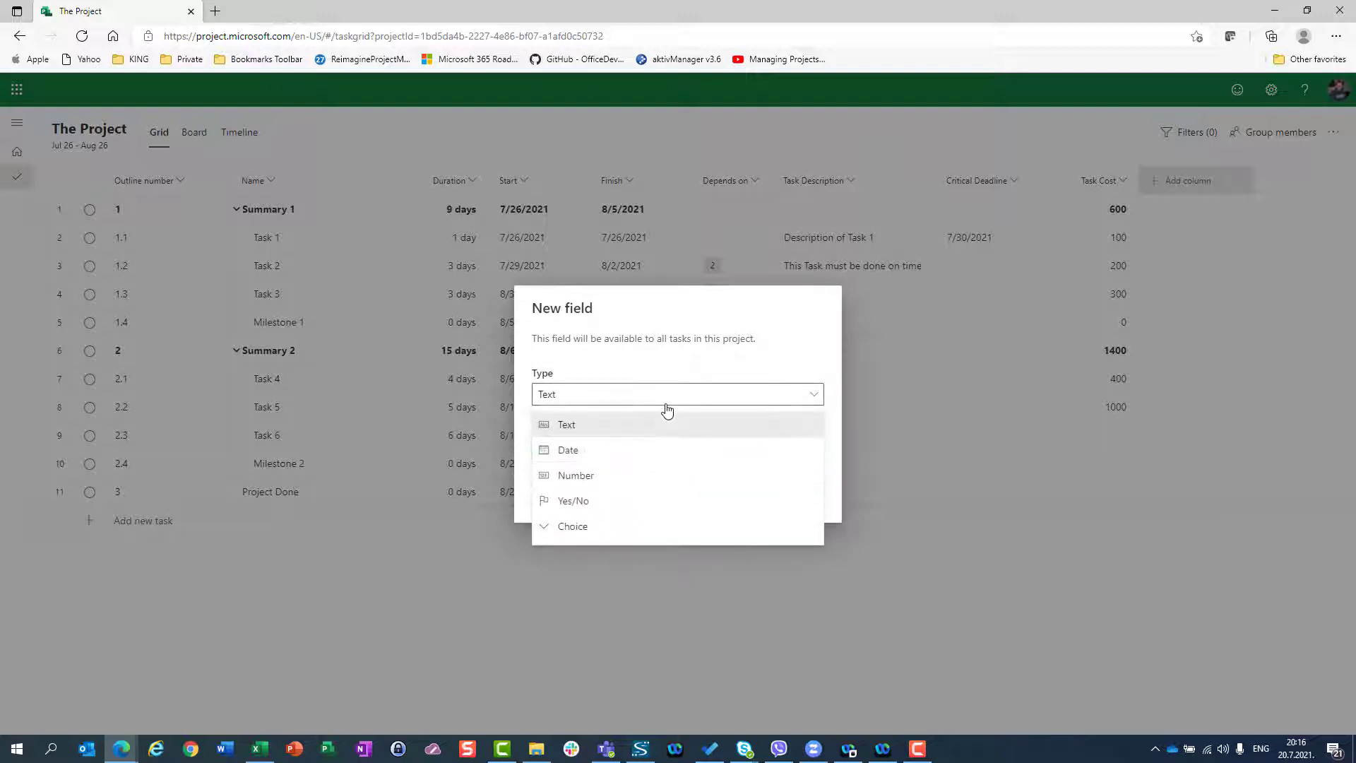
pyautogui.click(566, 507)
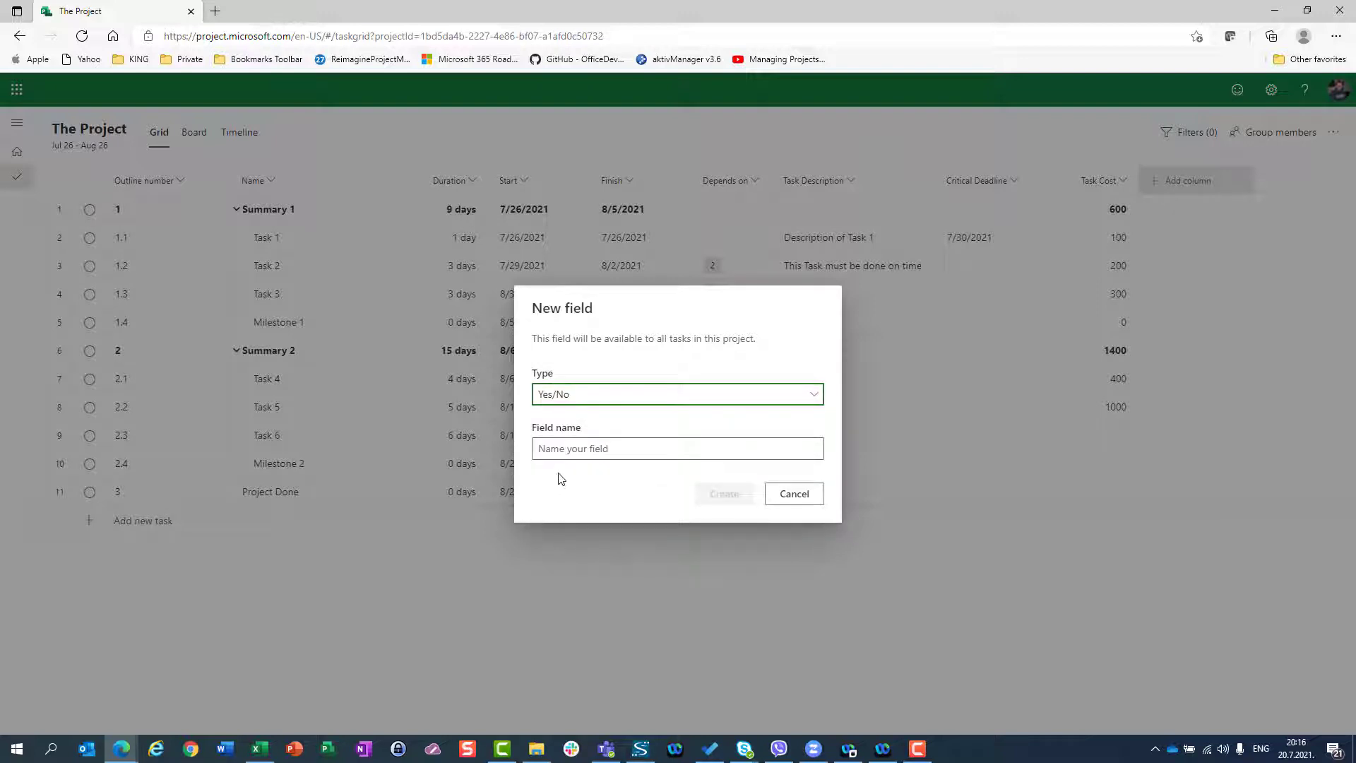
pyautogui.click(568, 455)
pyautogui.write('Shou')
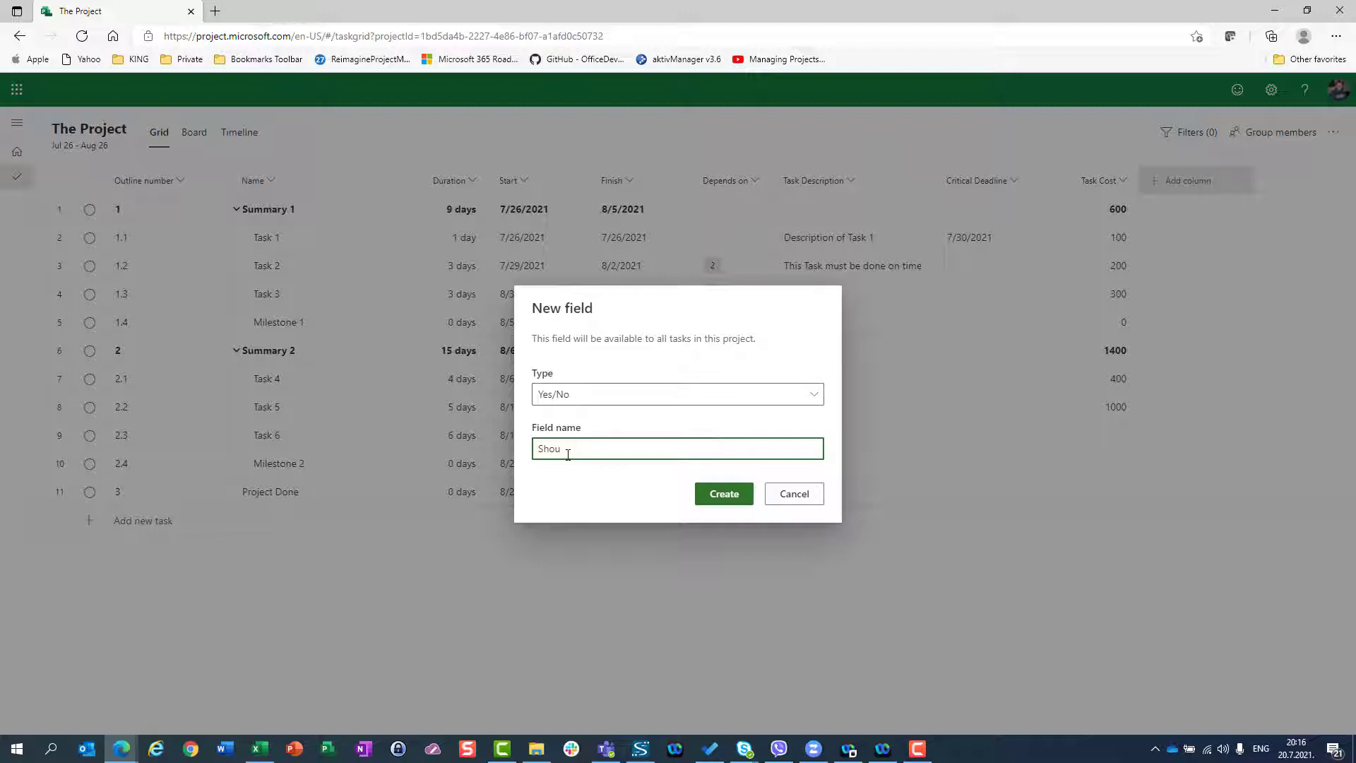
pyautogui.write('ld be approved by PM')
pyautogui.press('Return')
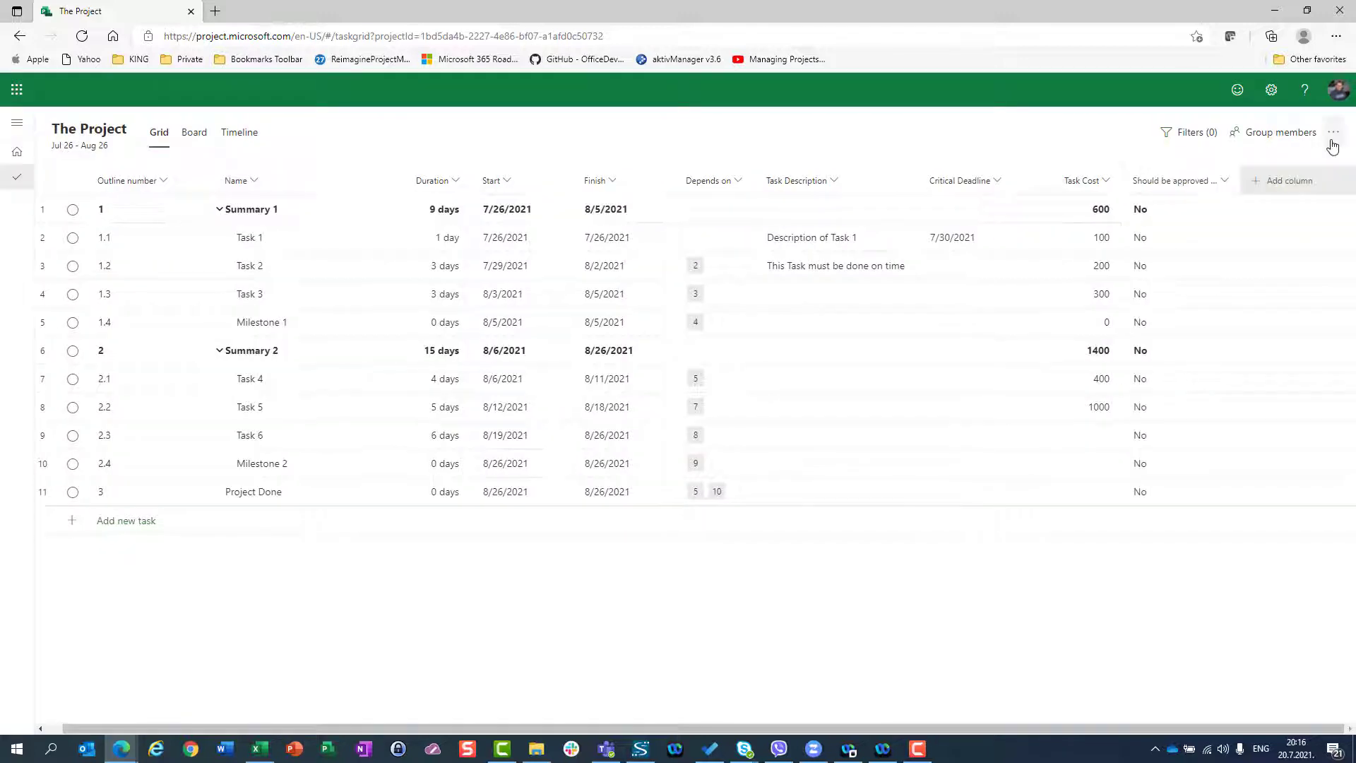
# Step: Set "Should be approved by PM" to Yes for Task 1 and Task 3
pyautogui.click(1226, 238)
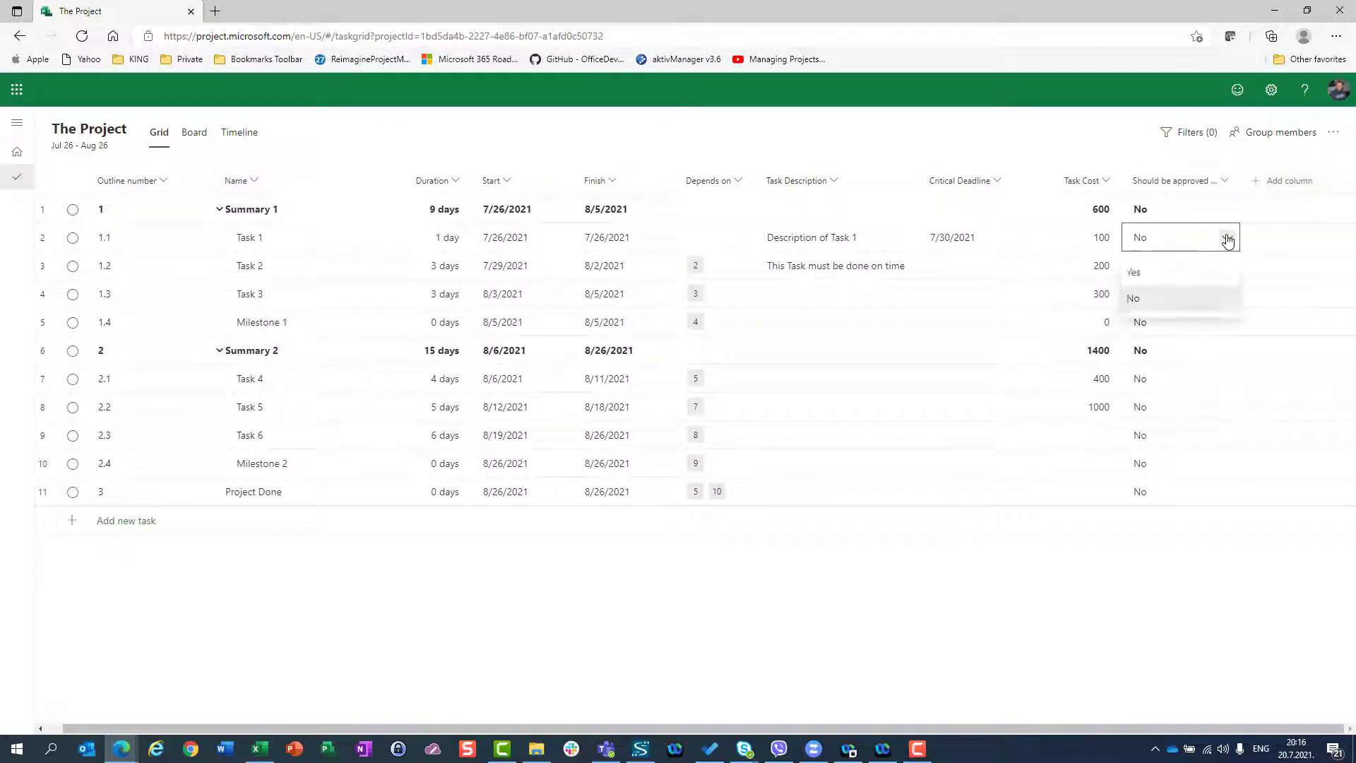
pyautogui.click(1195, 296)
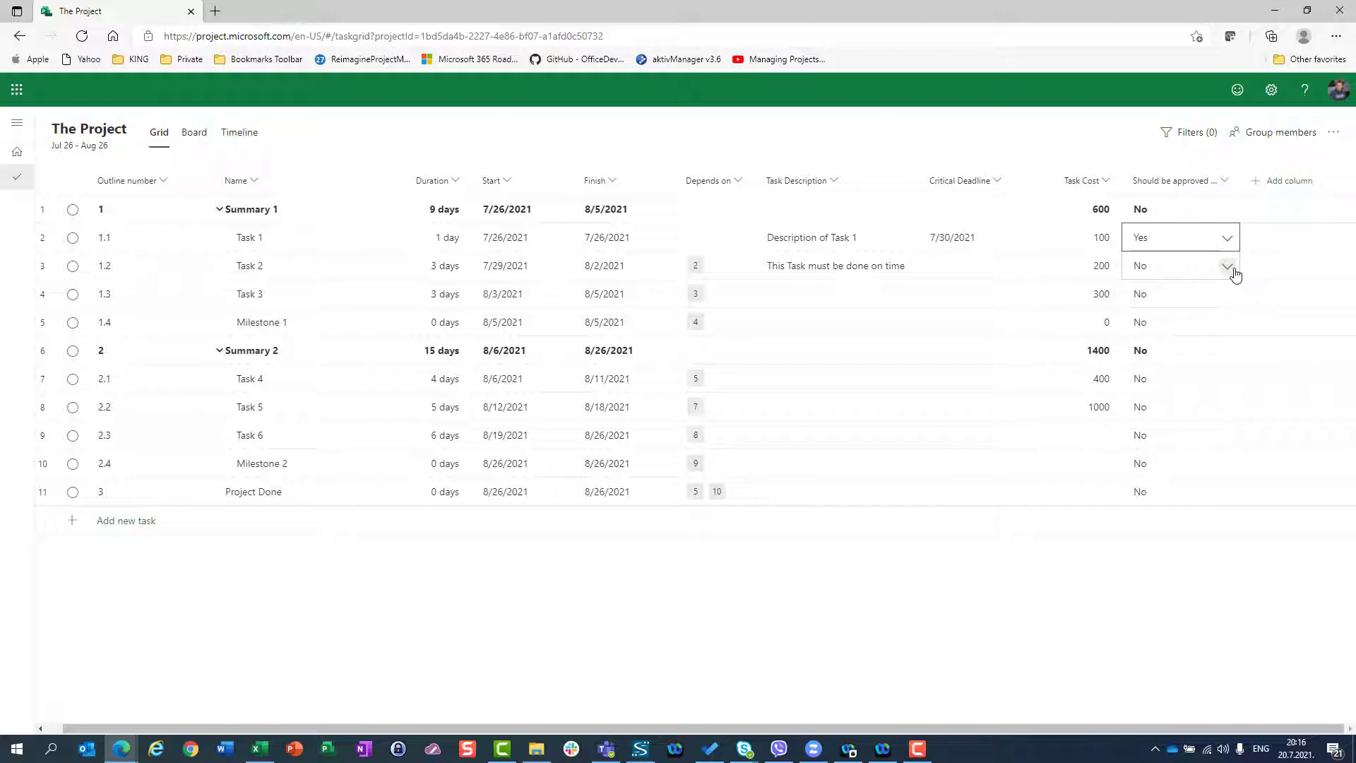
pyautogui.click(1229, 300)
pyautogui.click(1186, 328)
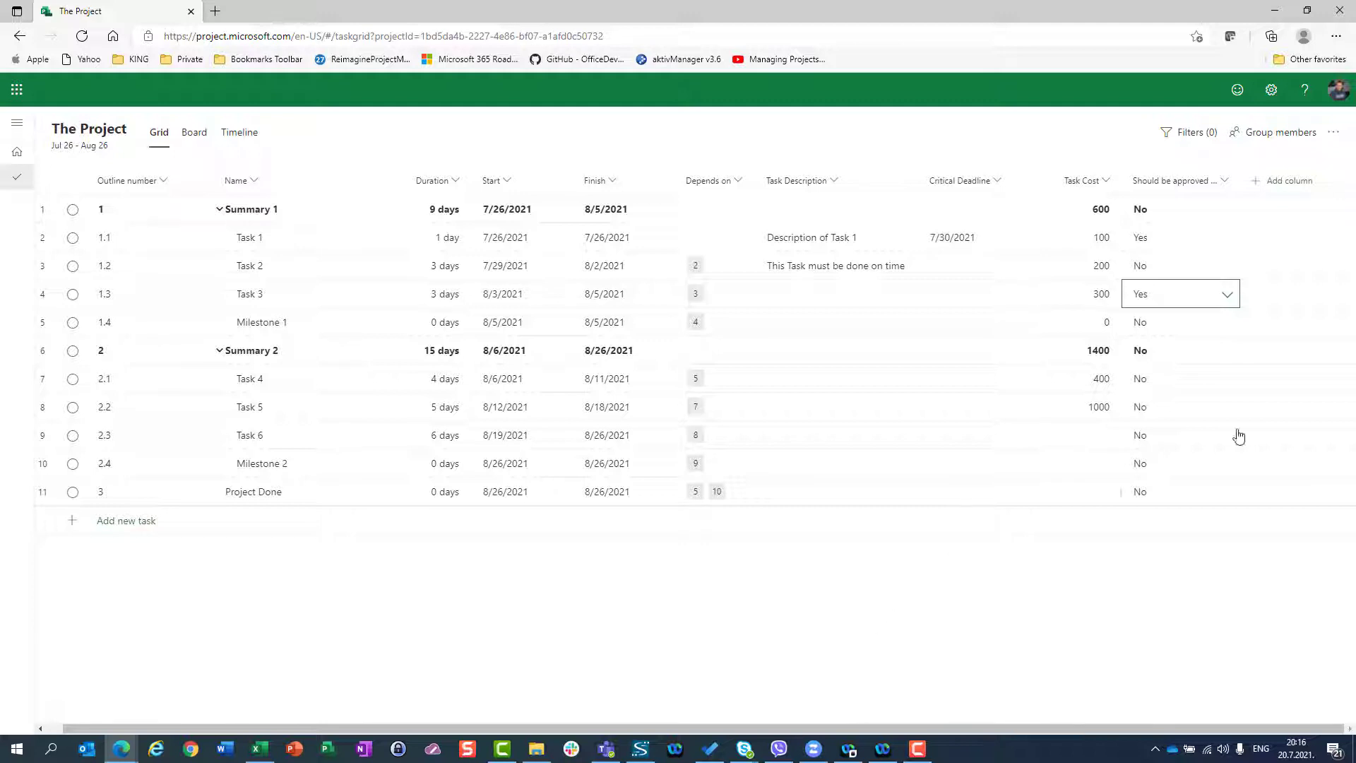
# Step: Start a new custom field of type Choice named "Which Team is going to work on Task"
pyautogui.click(1278, 184)
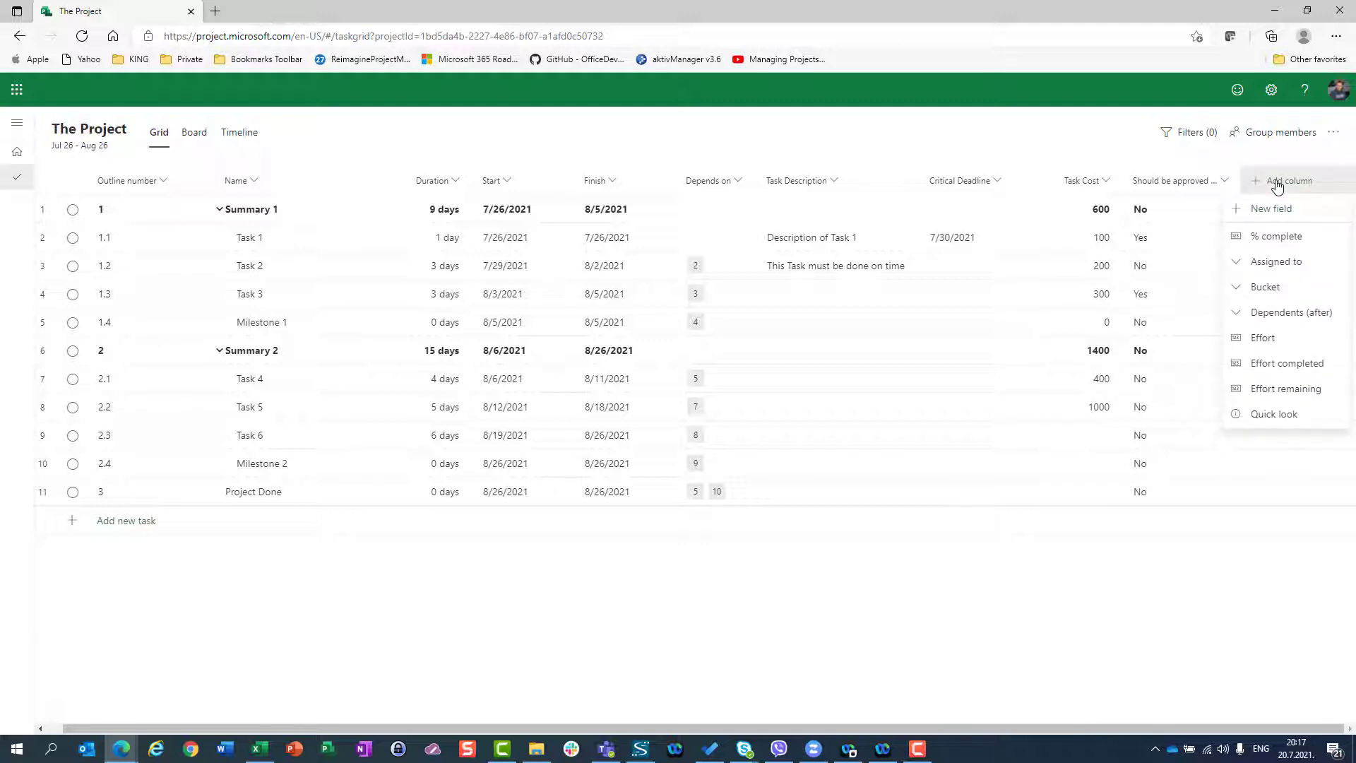
pyautogui.click(1269, 209)
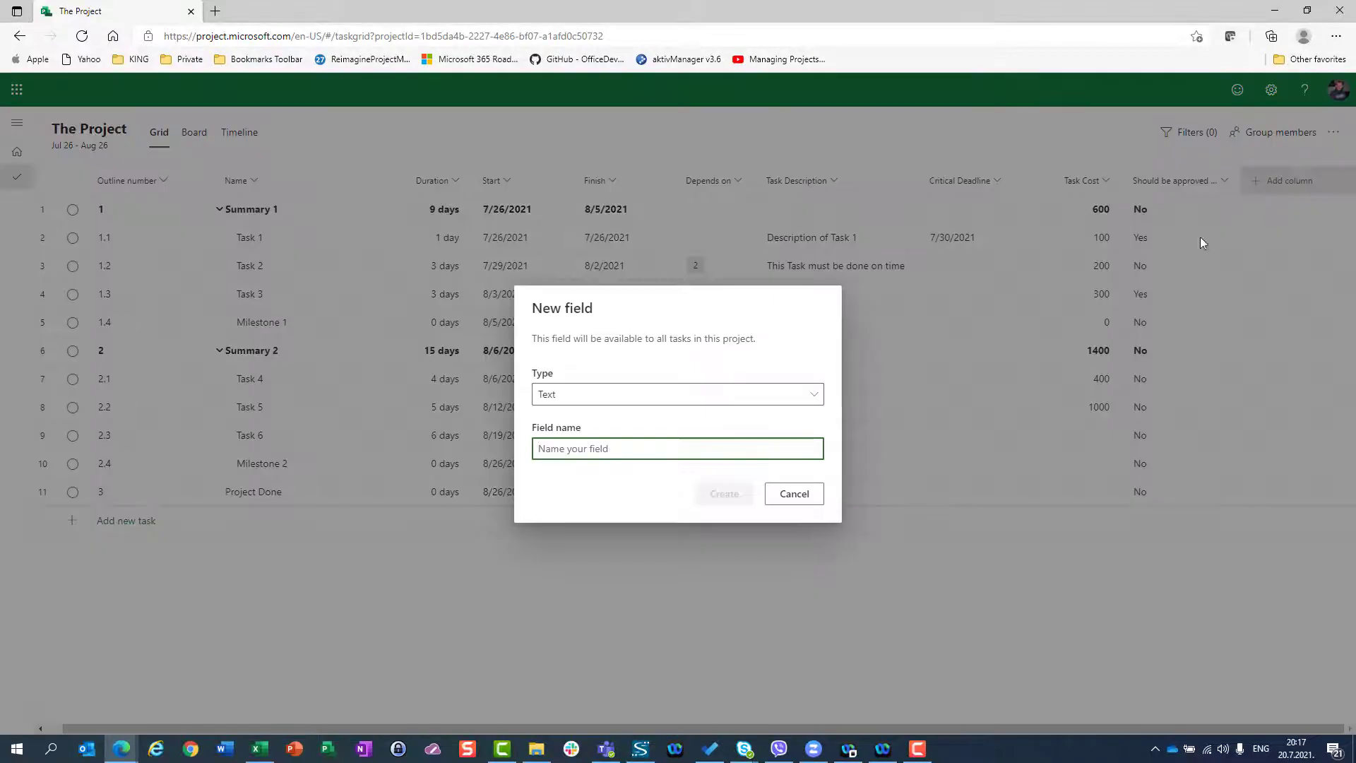
pyautogui.click(624, 395)
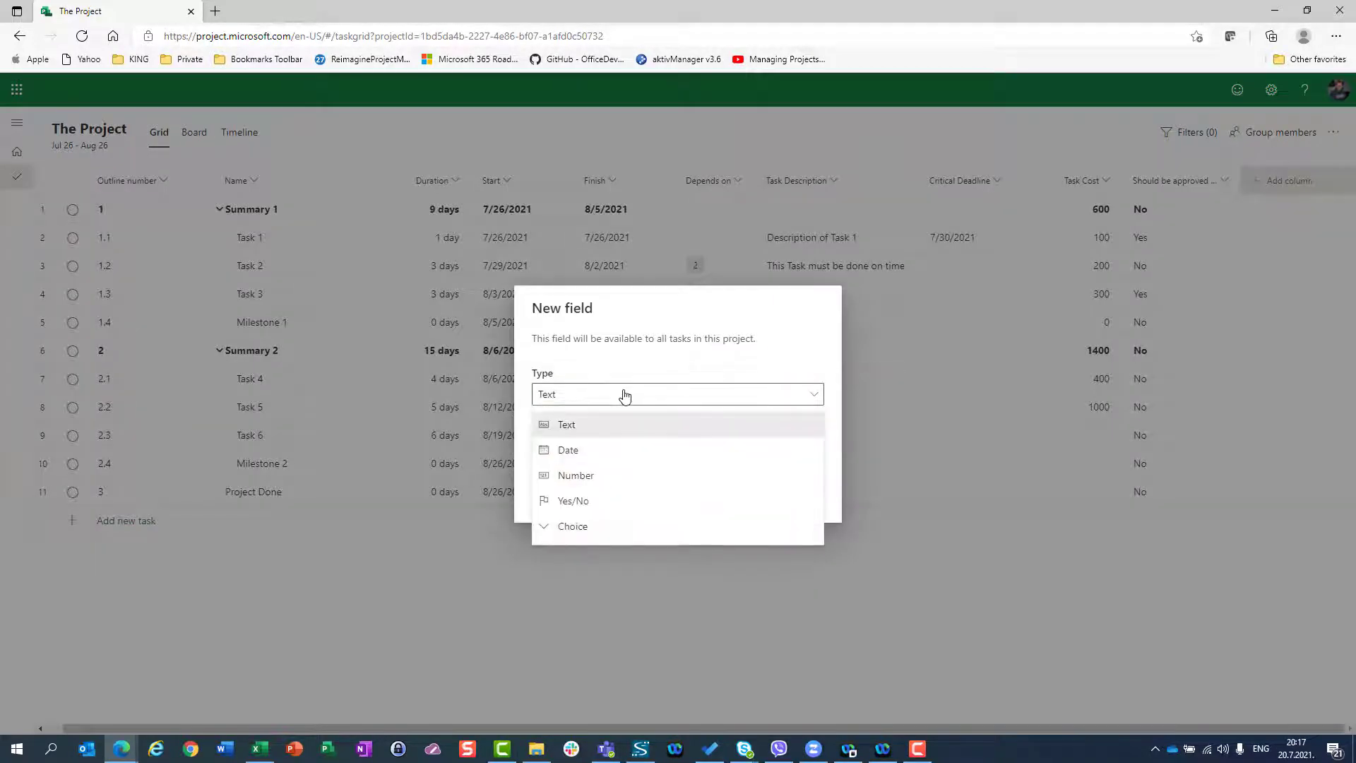
pyautogui.click(601, 535)
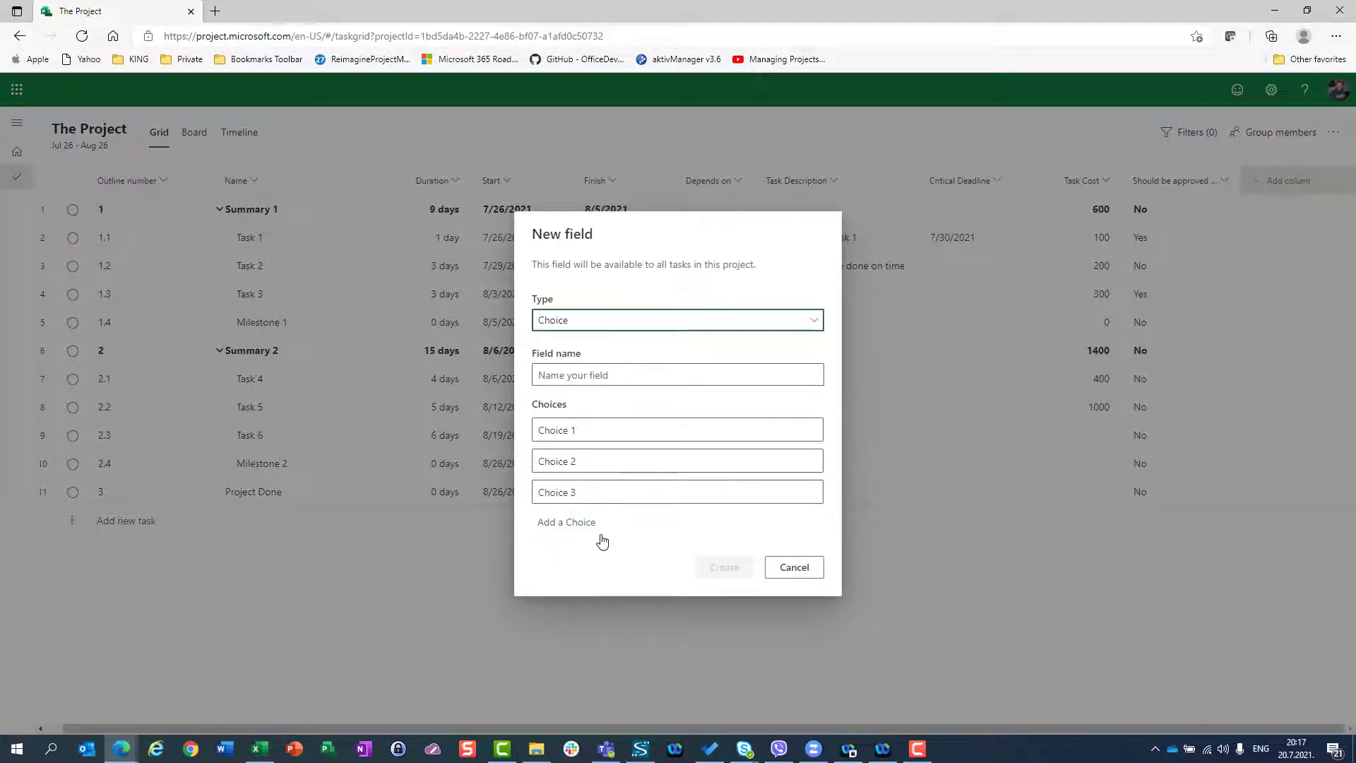
pyautogui.click(608, 379)
pyautogui.write('W')
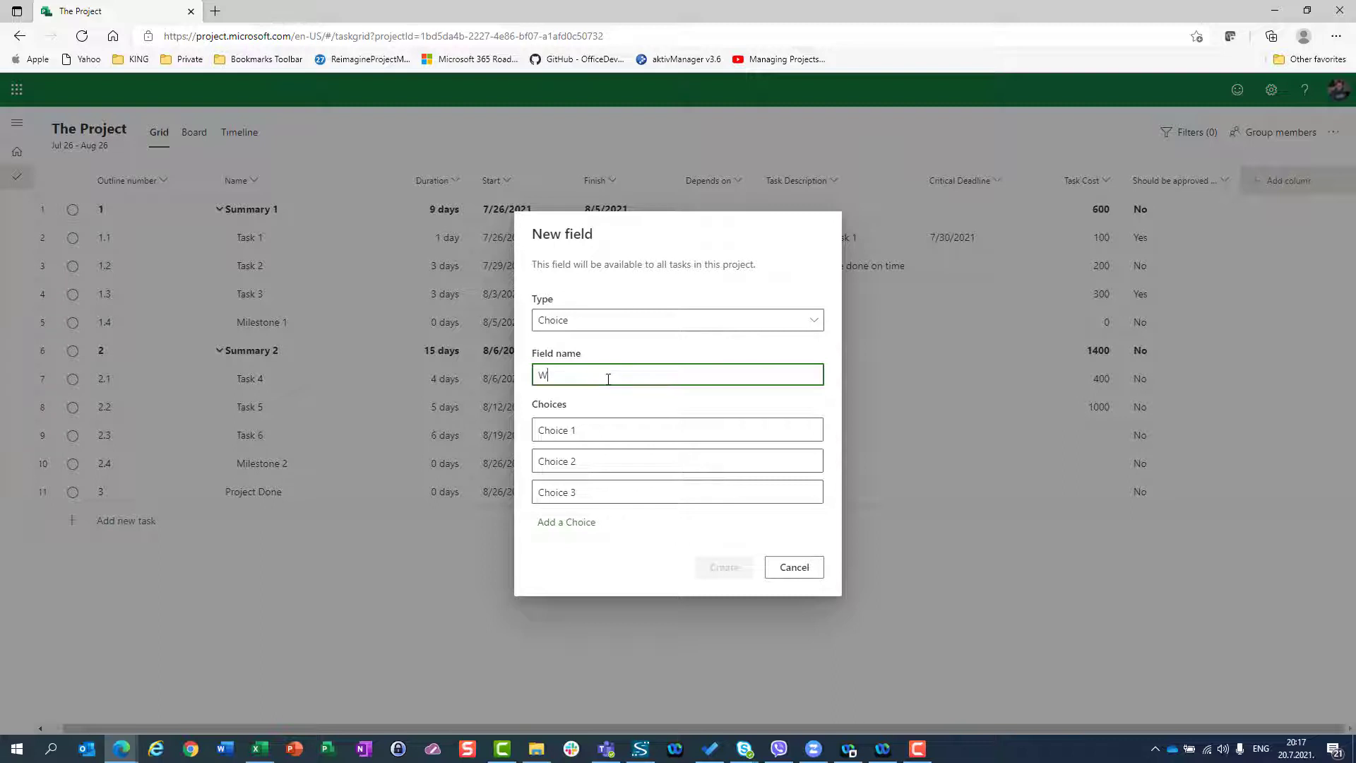
pyautogui.write('hich Te')
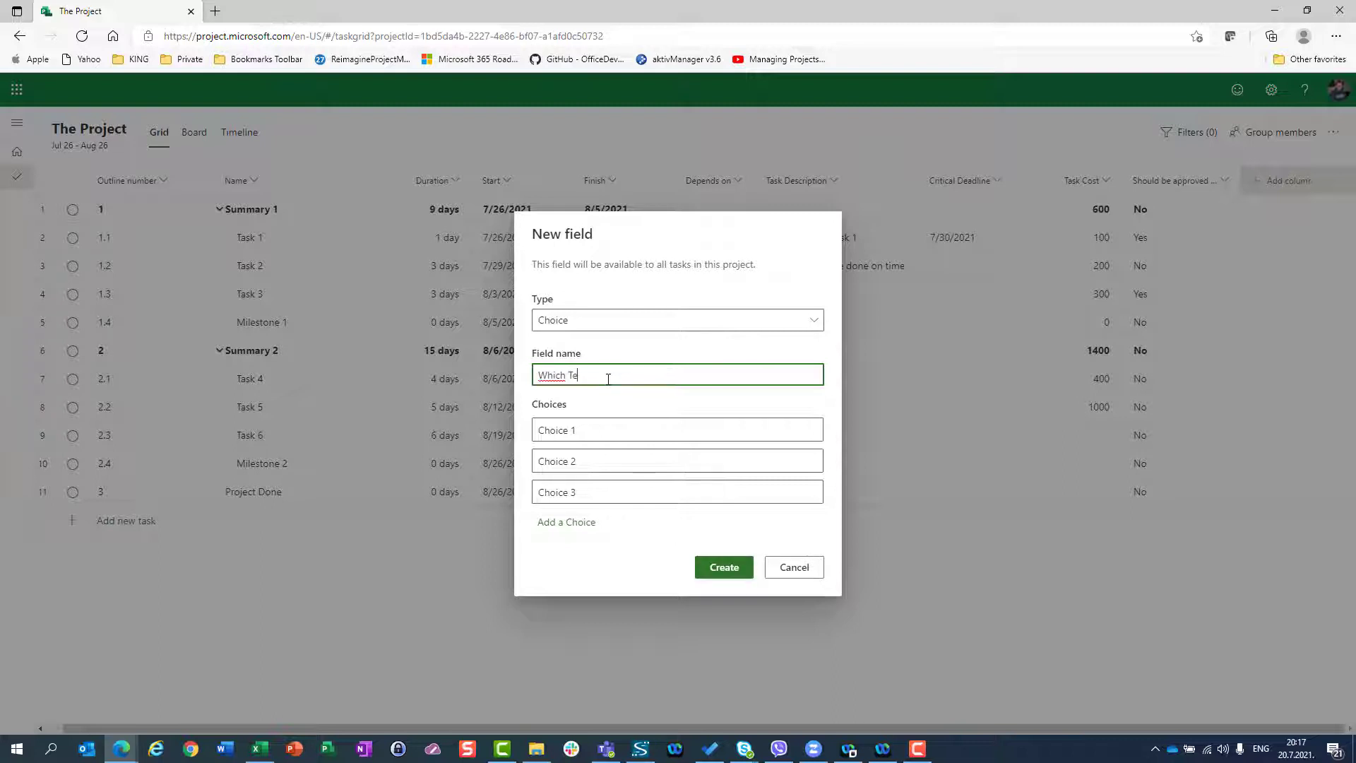
pyautogui.write('am is going to work on Task')
# Step: Define the choices US Team, Germany Team, Croatia Team and Canada Team, and create the field
pyautogui.click(580, 431)
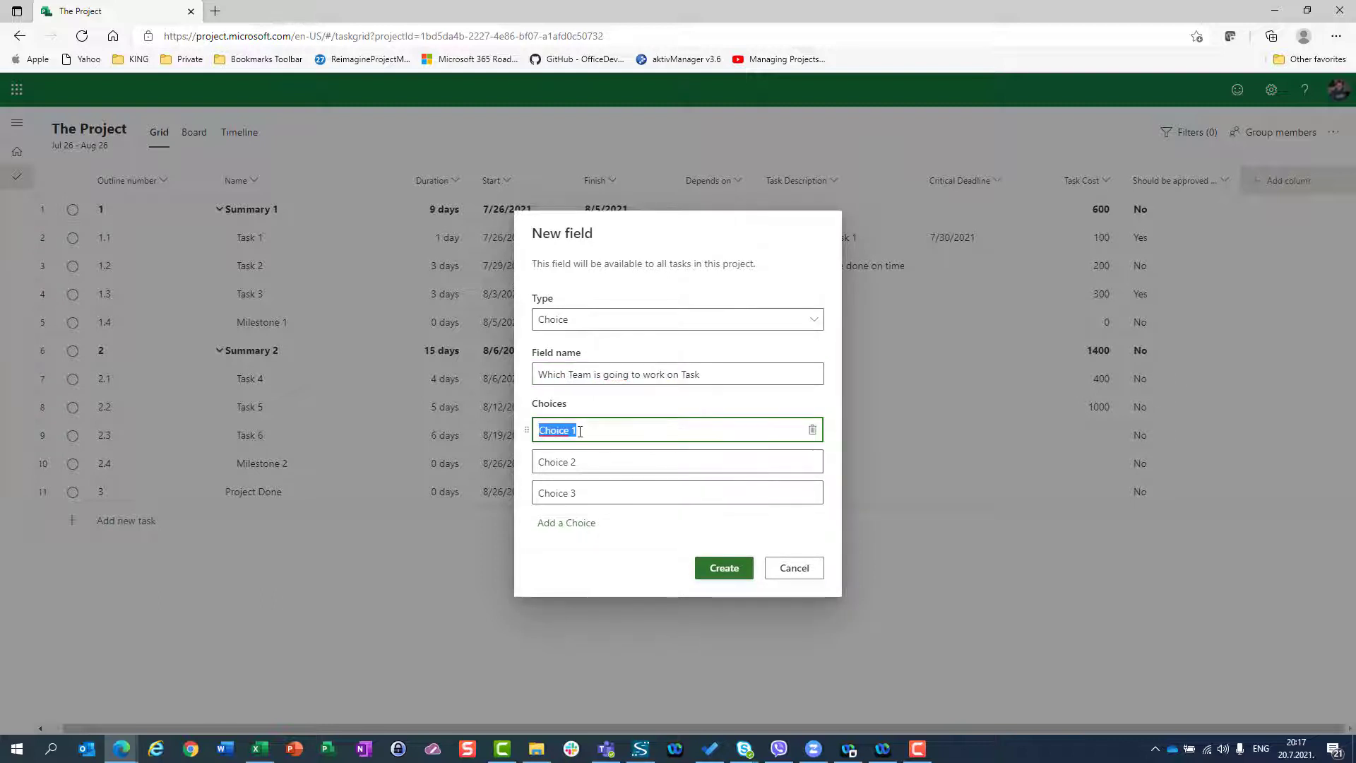
pyautogui.write('US')
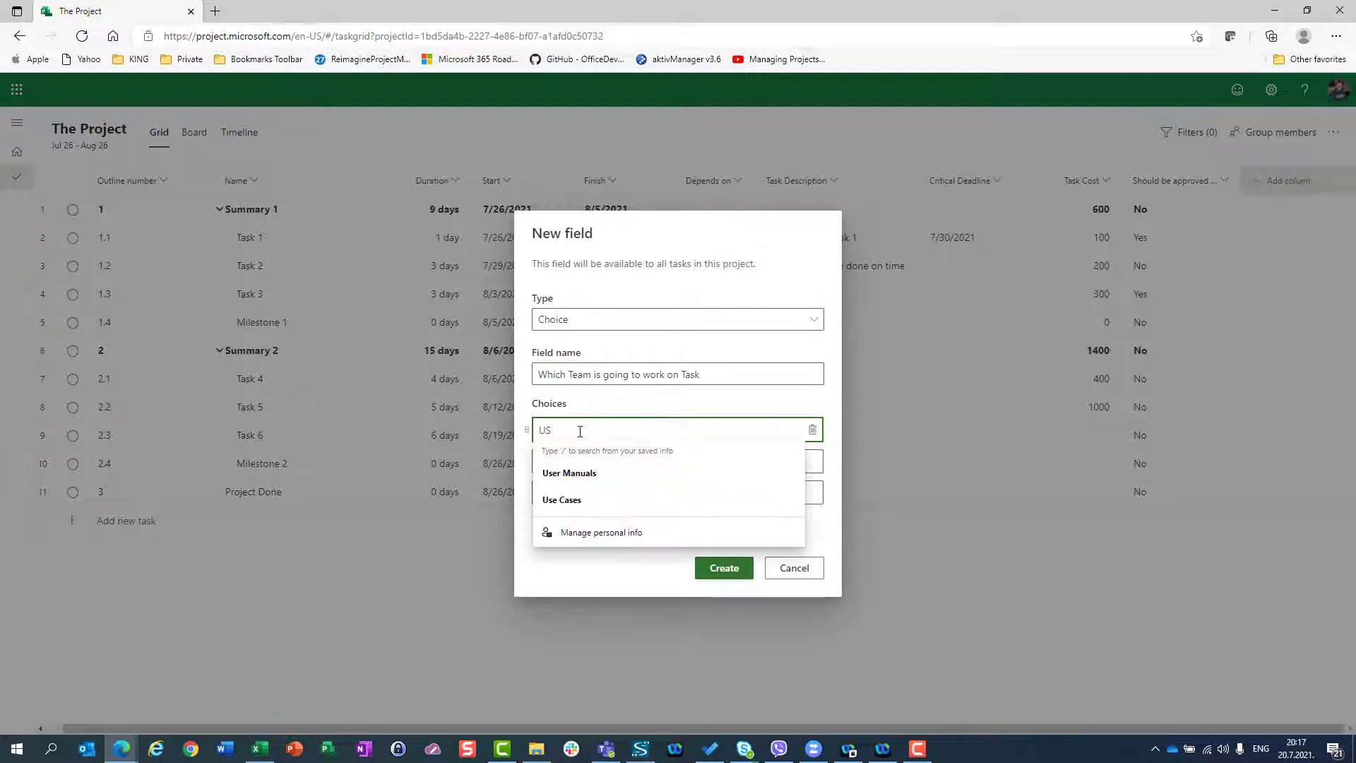
pyautogui.write(' Team')
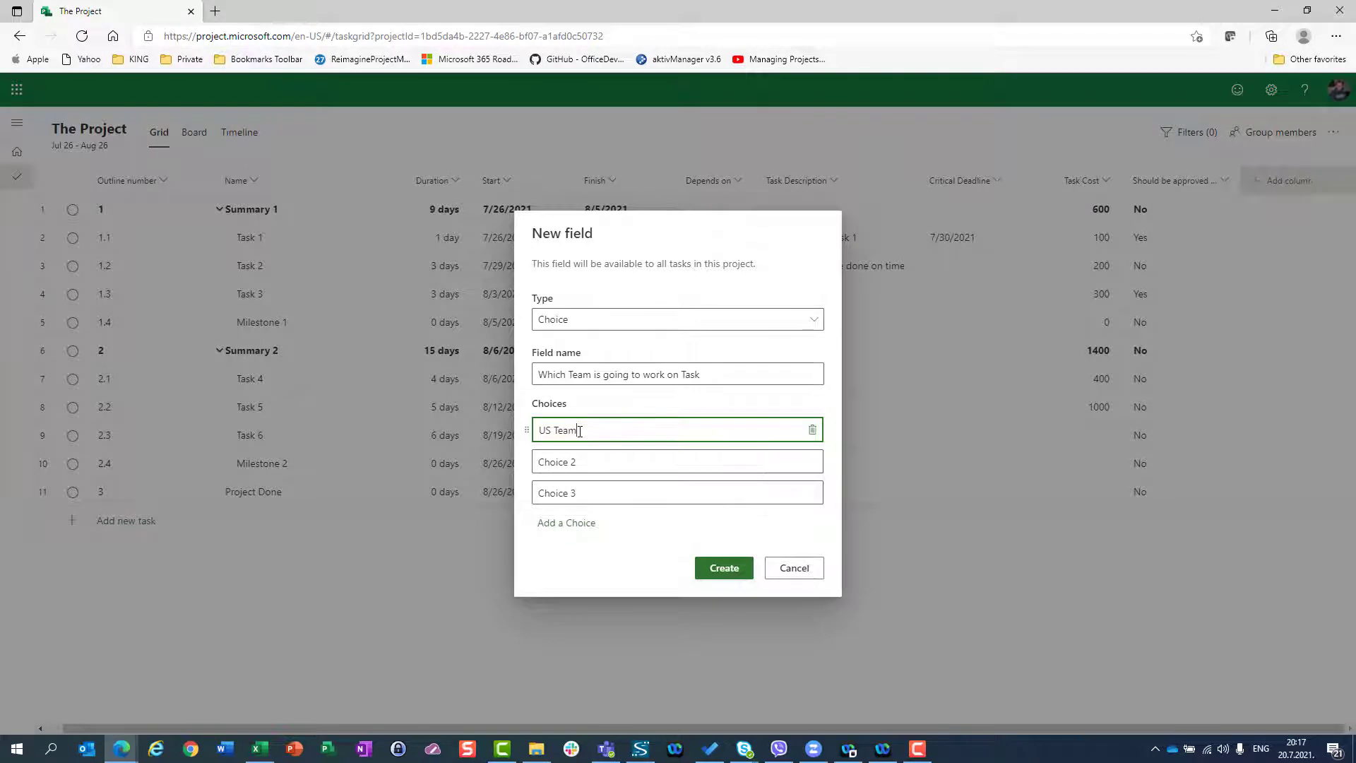
pyautogui.click(571, 470)
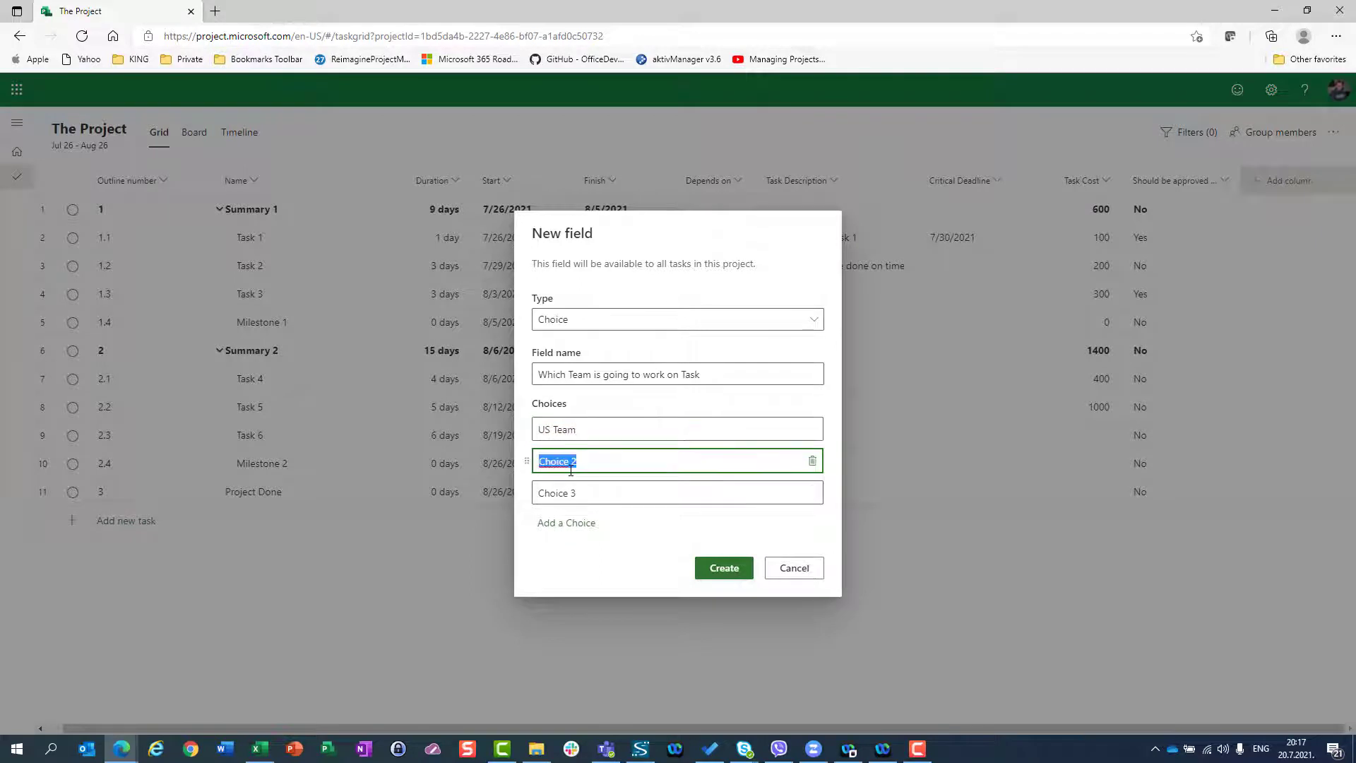
pyautogui.write('Germany Team')
pyautogui.click(587, 494)
pyautogui.write('C')
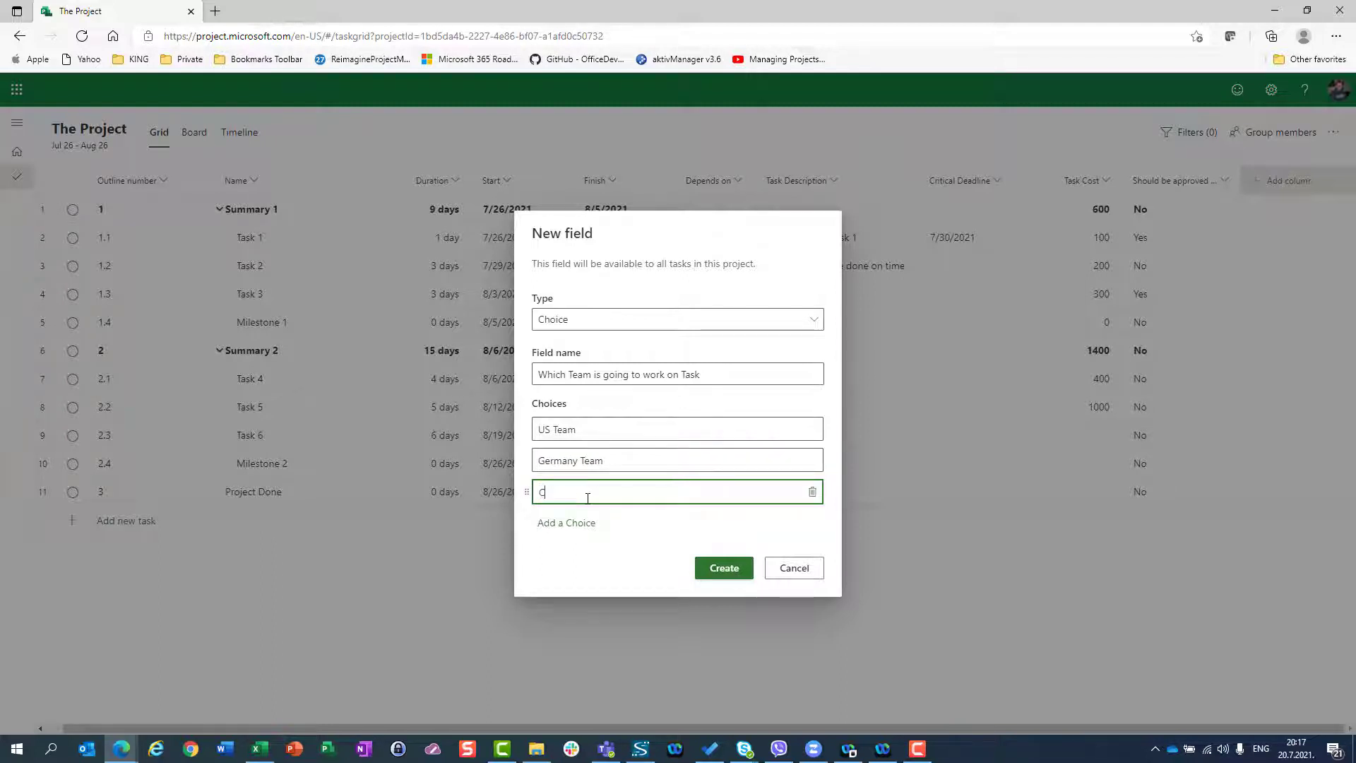
pyautogui.write('roatia Team')
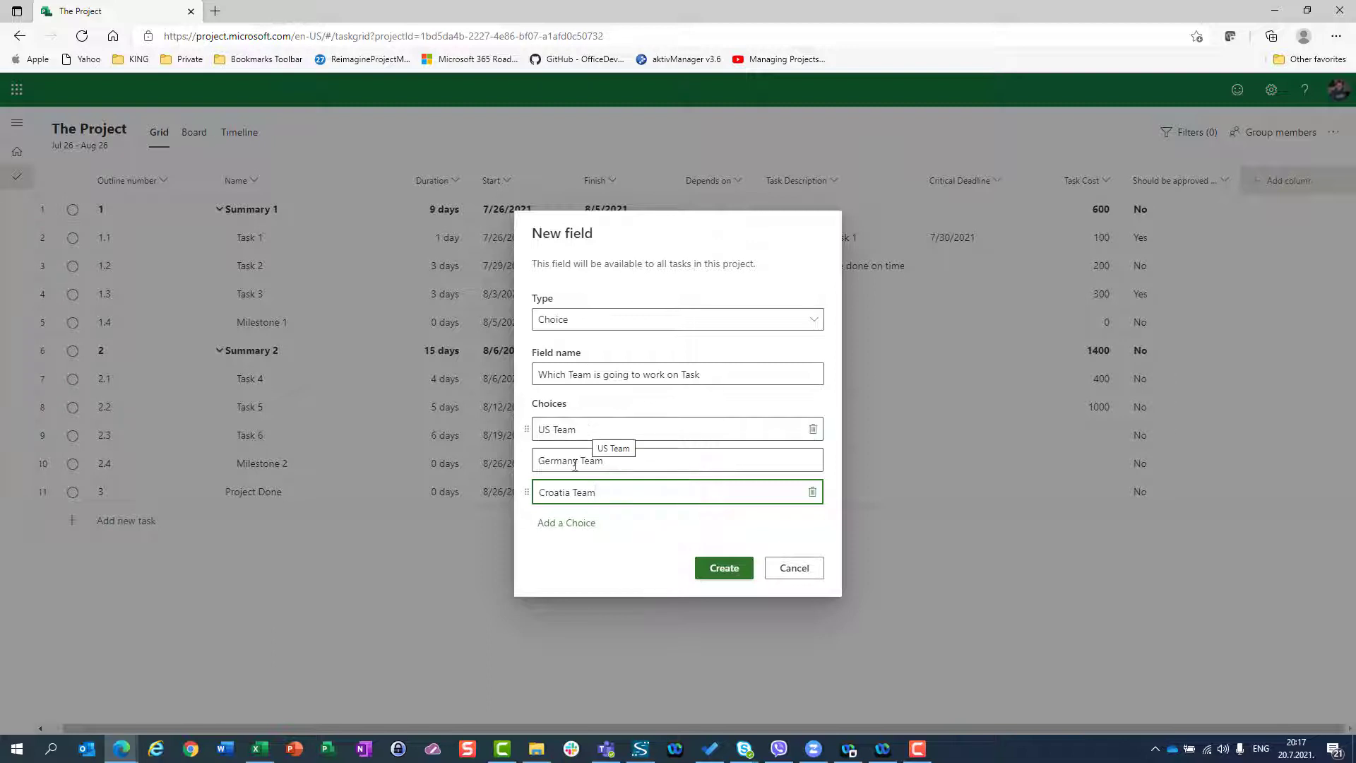
pyautogui.click(580, 524)
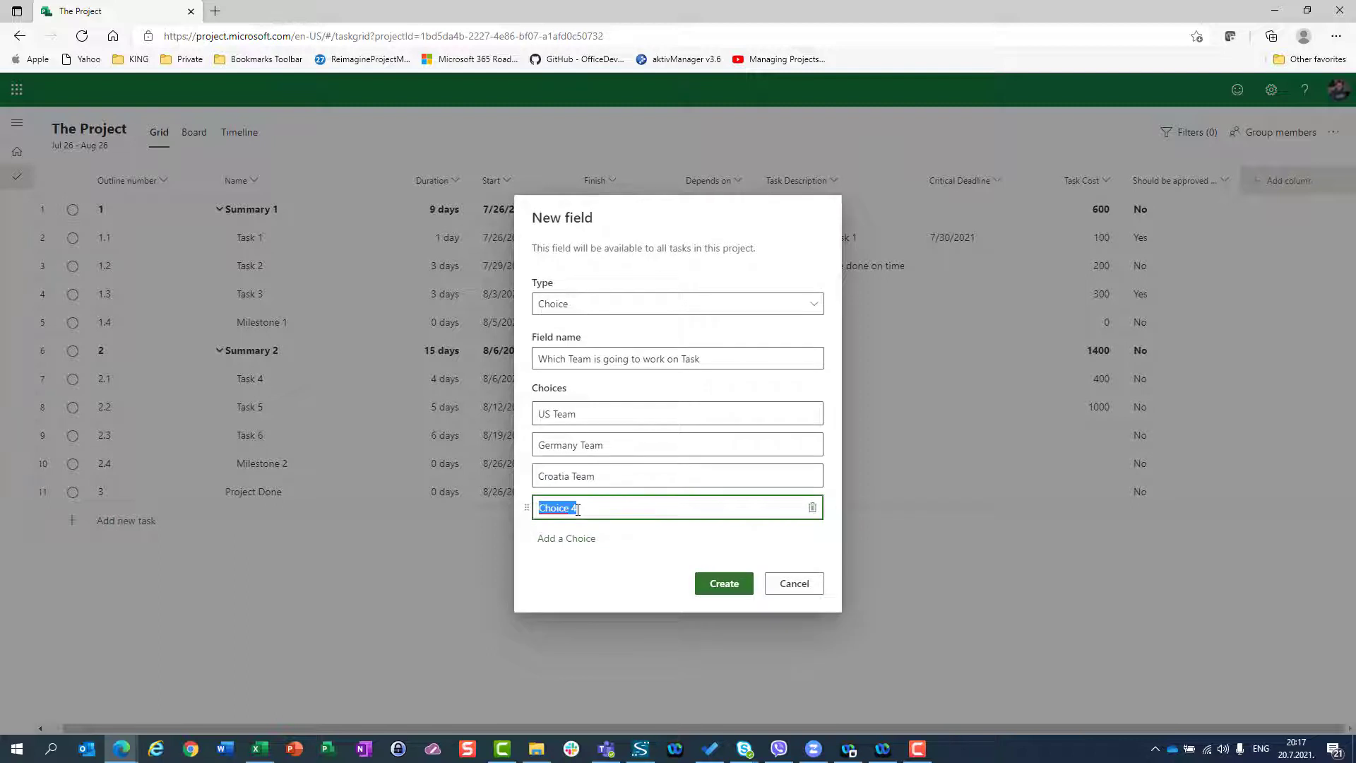
pyautogui.write('Canada Team')
pyautogui.click(701, 582)
# Step: Assign US Team to Task 1, Germany Team to Task 2 and Croatia Team to Task 3 in the team choice field
pyautogui.click(1169, 233)
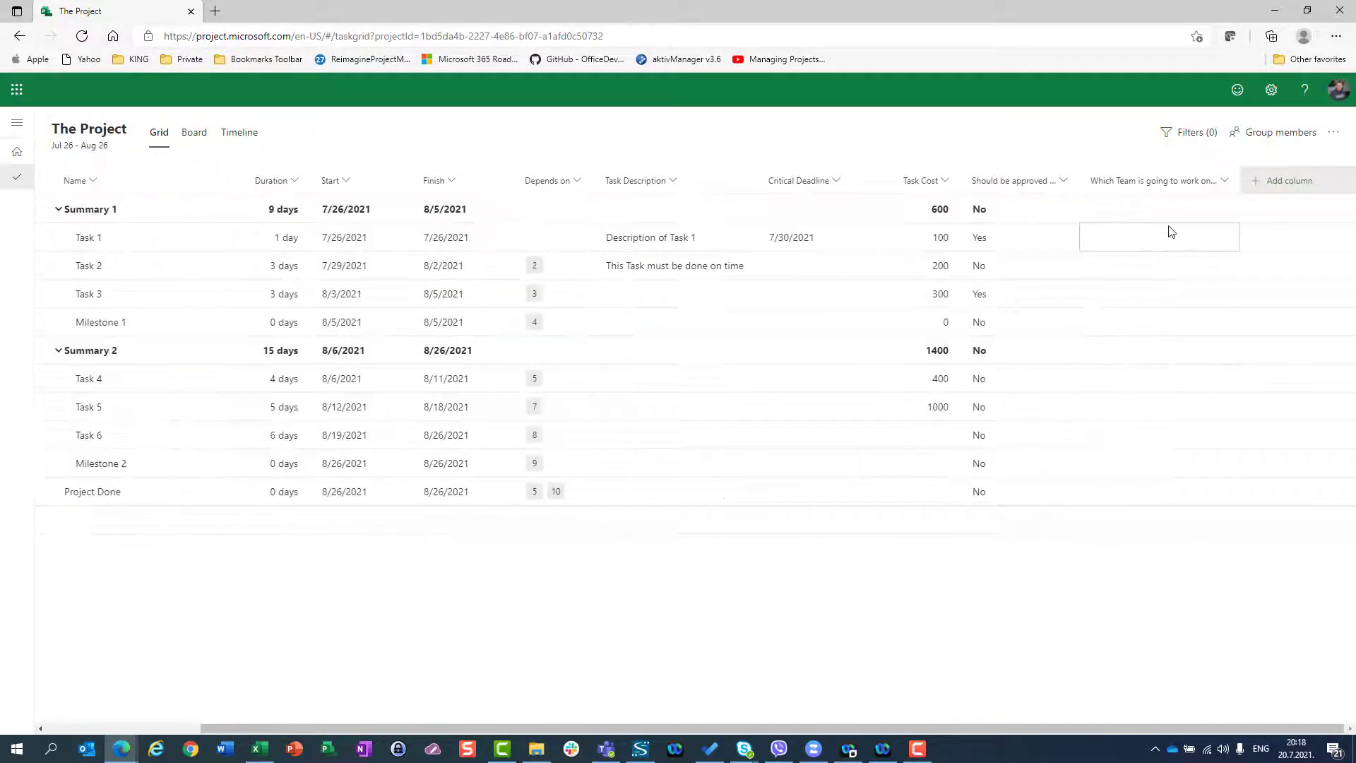
pyautogui.click(1218, 240)
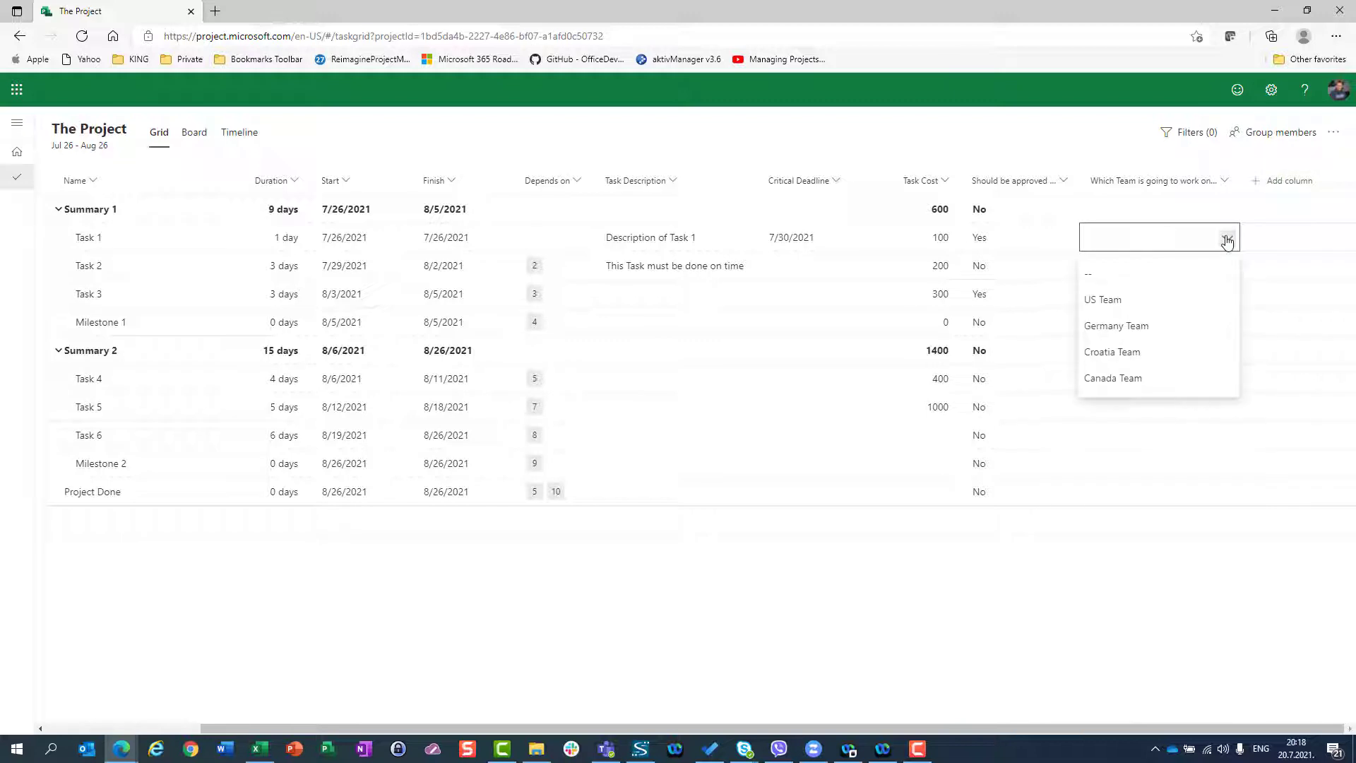
pyautogui.click(1143, 309)
pyautogui.click(1223, 268)
pyautogui.click(1230, 270)
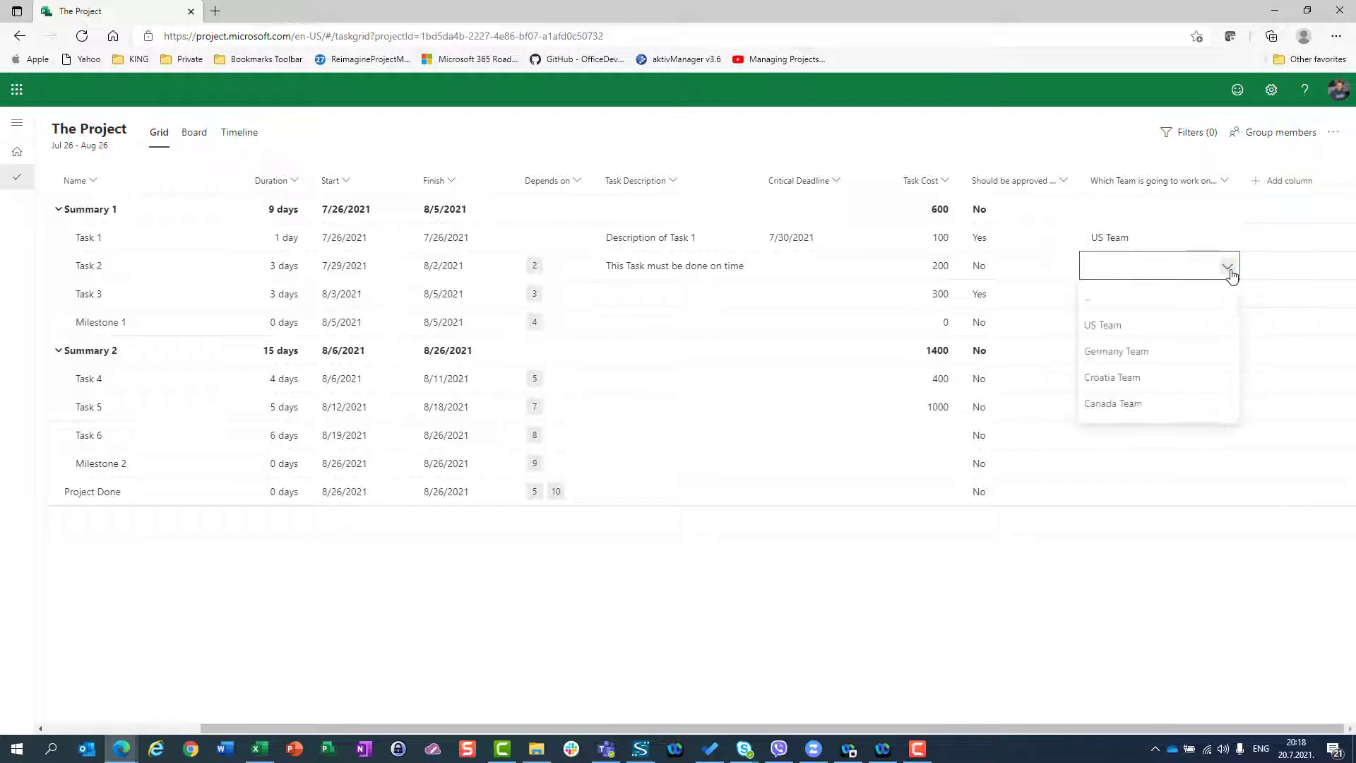
pyautogui.click(1168, 357)
pyautogui.click(1204, 298)
pyautogui.click(1205, 297)
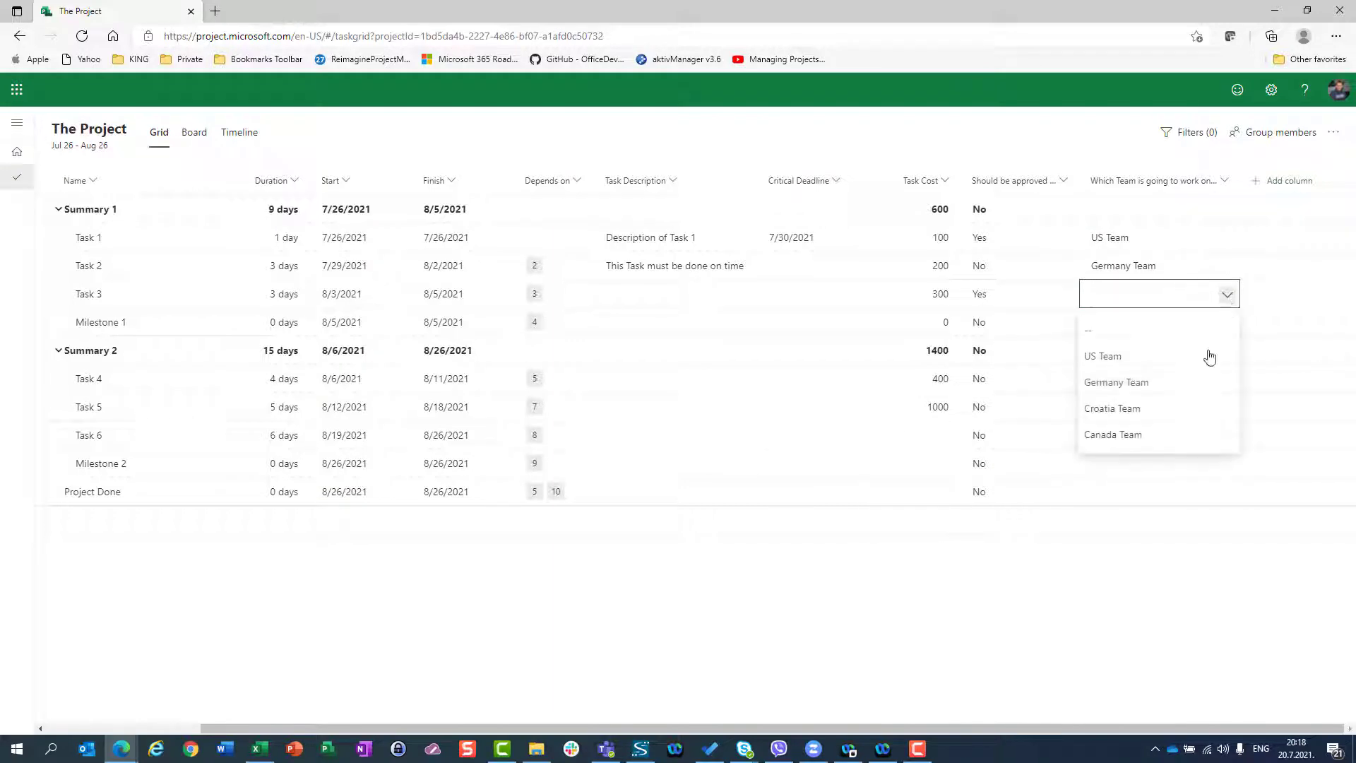
pyautogui.click(1138, 411)
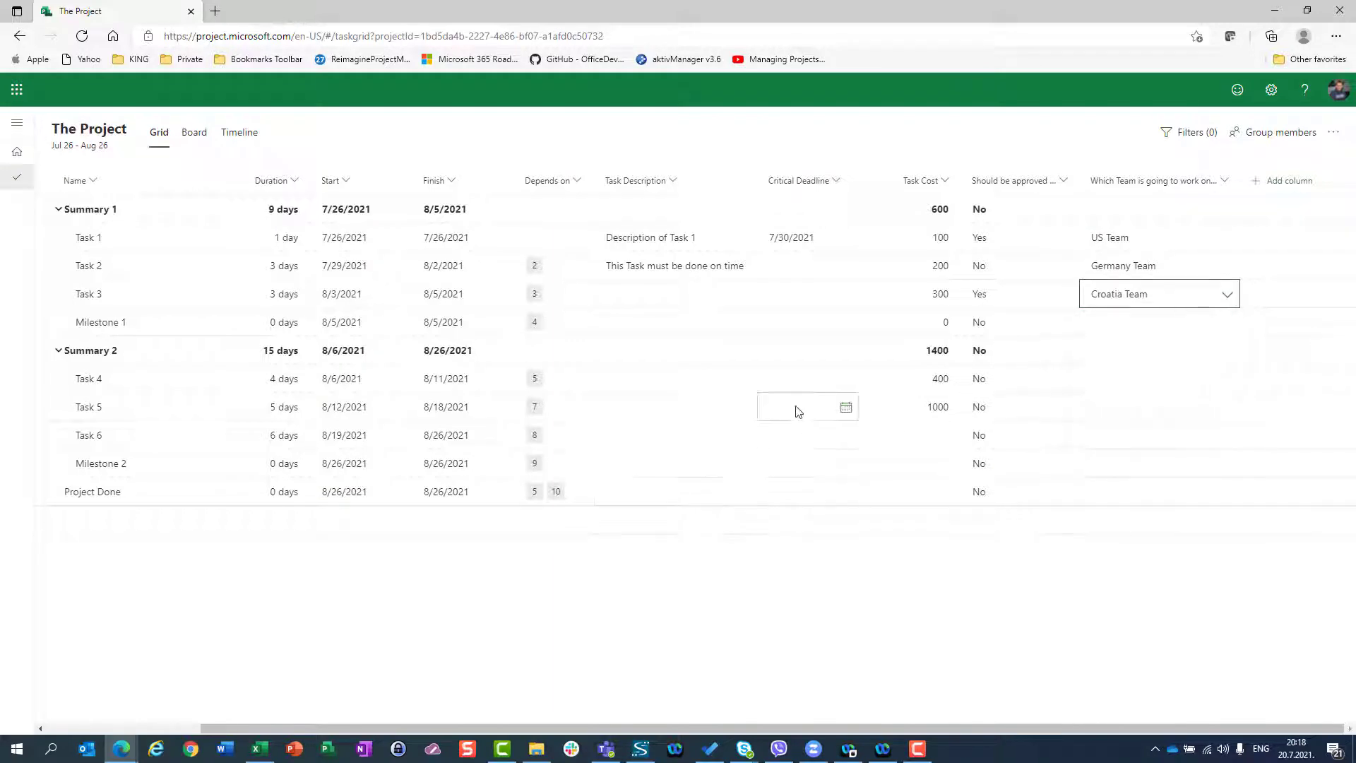
pyautogui.click(1174, 408)
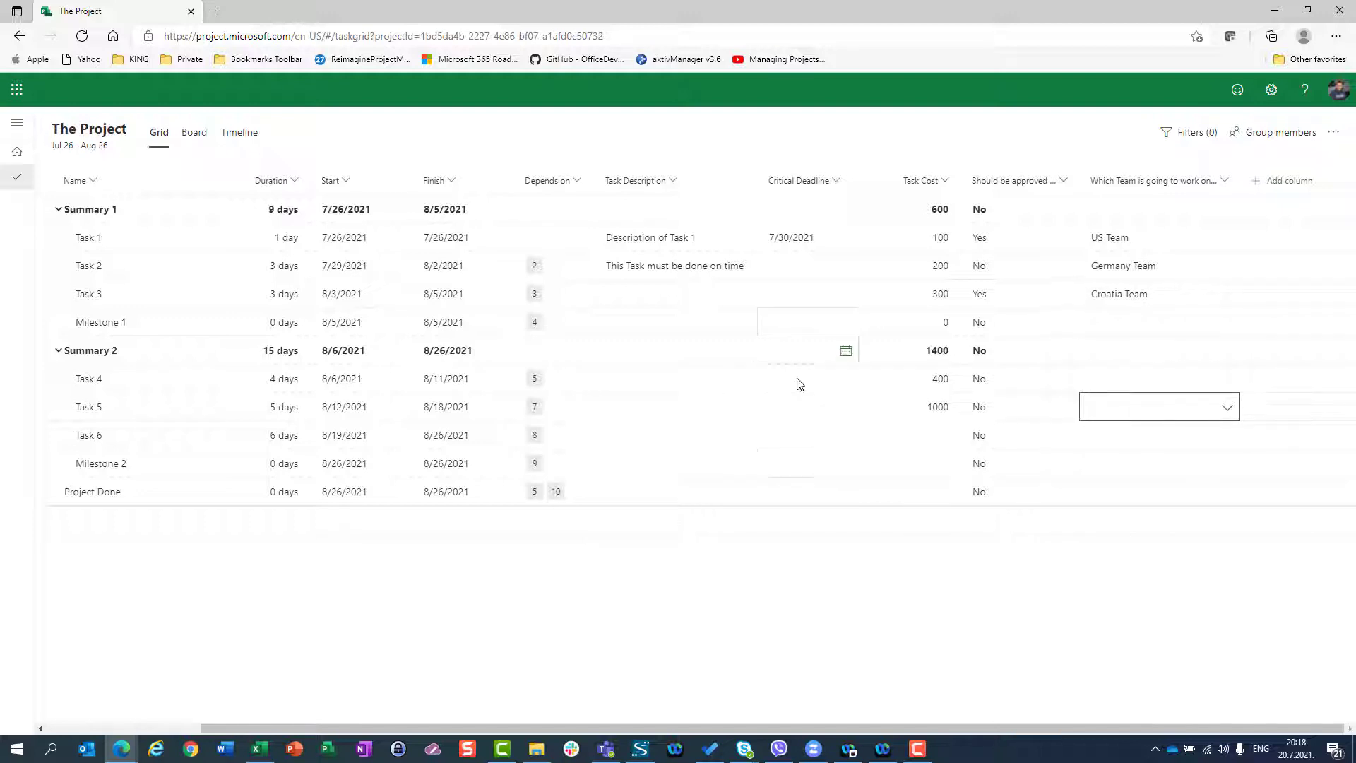
pyautogui.click(846, 436)
pyautogui.click(828, 358)
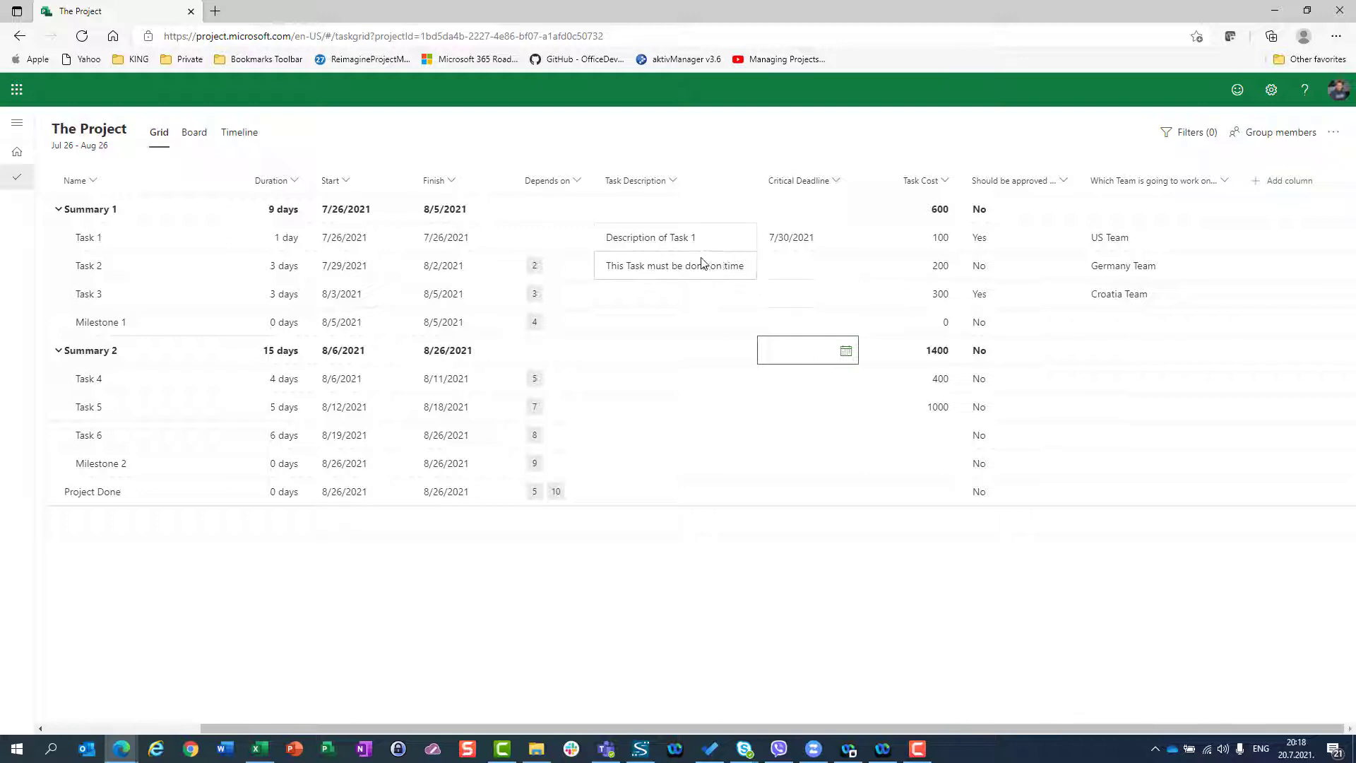
pyautogui.click(672, 182)
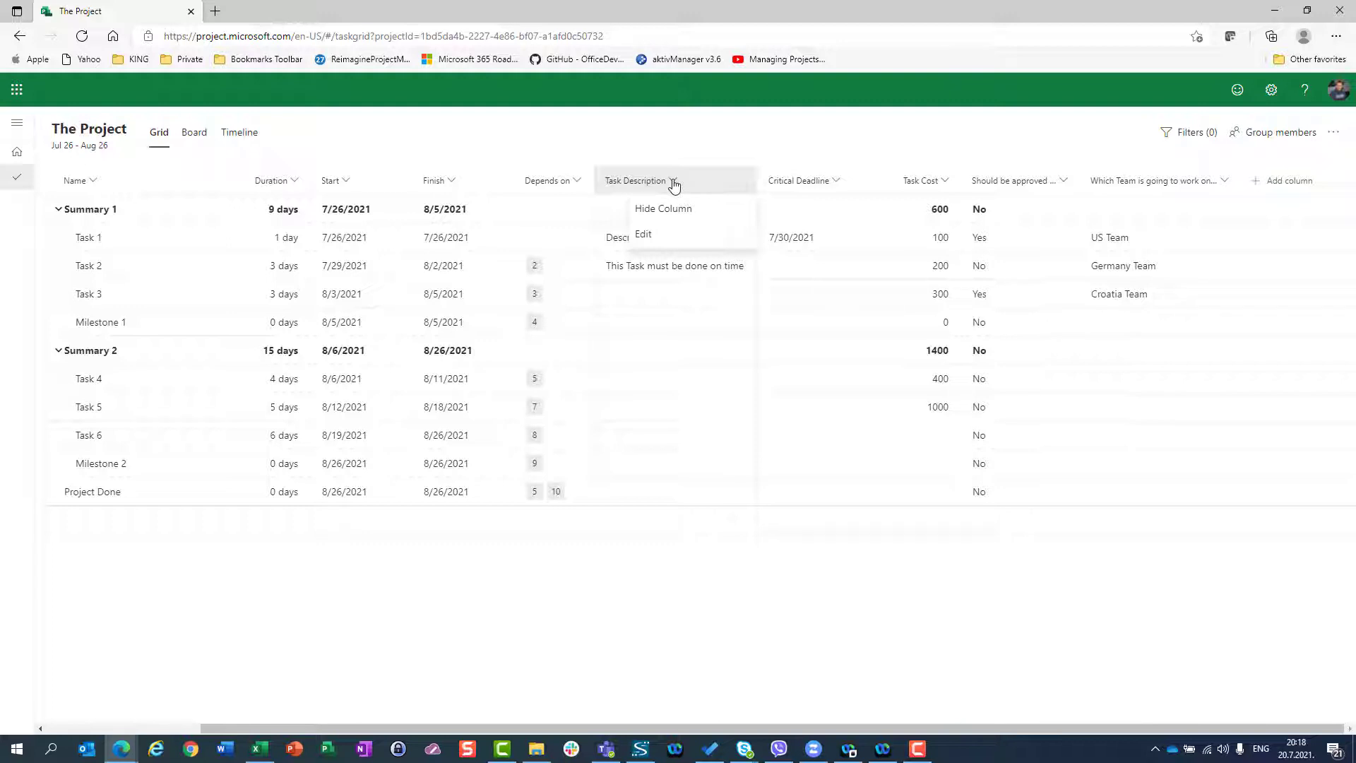
pyautogui.click(651, 241)
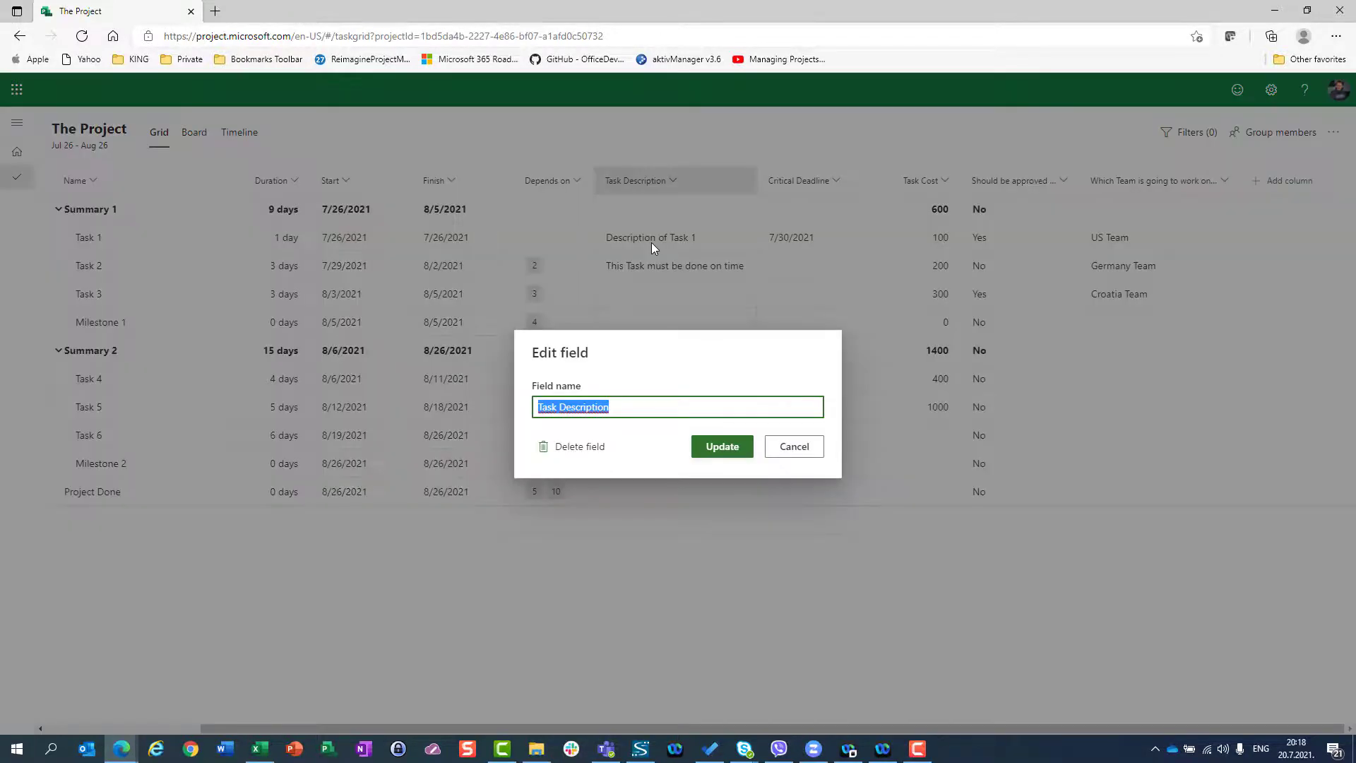
pyautogui.press('Escape')
# Step: Rename the Task Description field as "Brief Task Description"
pyautogui.click(675, 182)
pyautogui.click(644, 236)
pyautogui.write('Br')
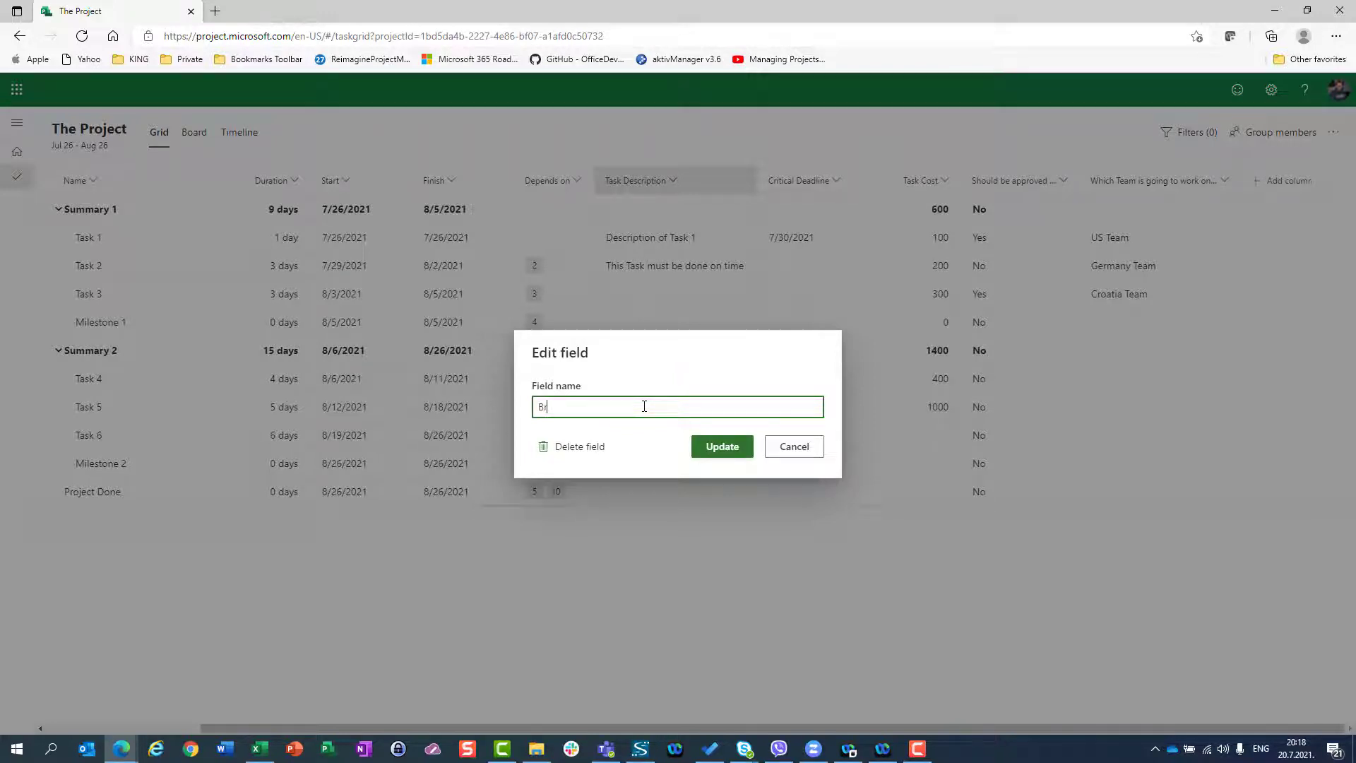
pyautogui.write('ief Task Descti')
pyautogui.press('BackSpace')
pyautogui.write('rištion')
pyautogui.press('BackSpace')
pyautogui.press('BackSpace')
pyautogui.press('BackSpace')
pyautogui.press('BackSpace')
pyautogui.write('ption')
pyautogui.click(712, 452)
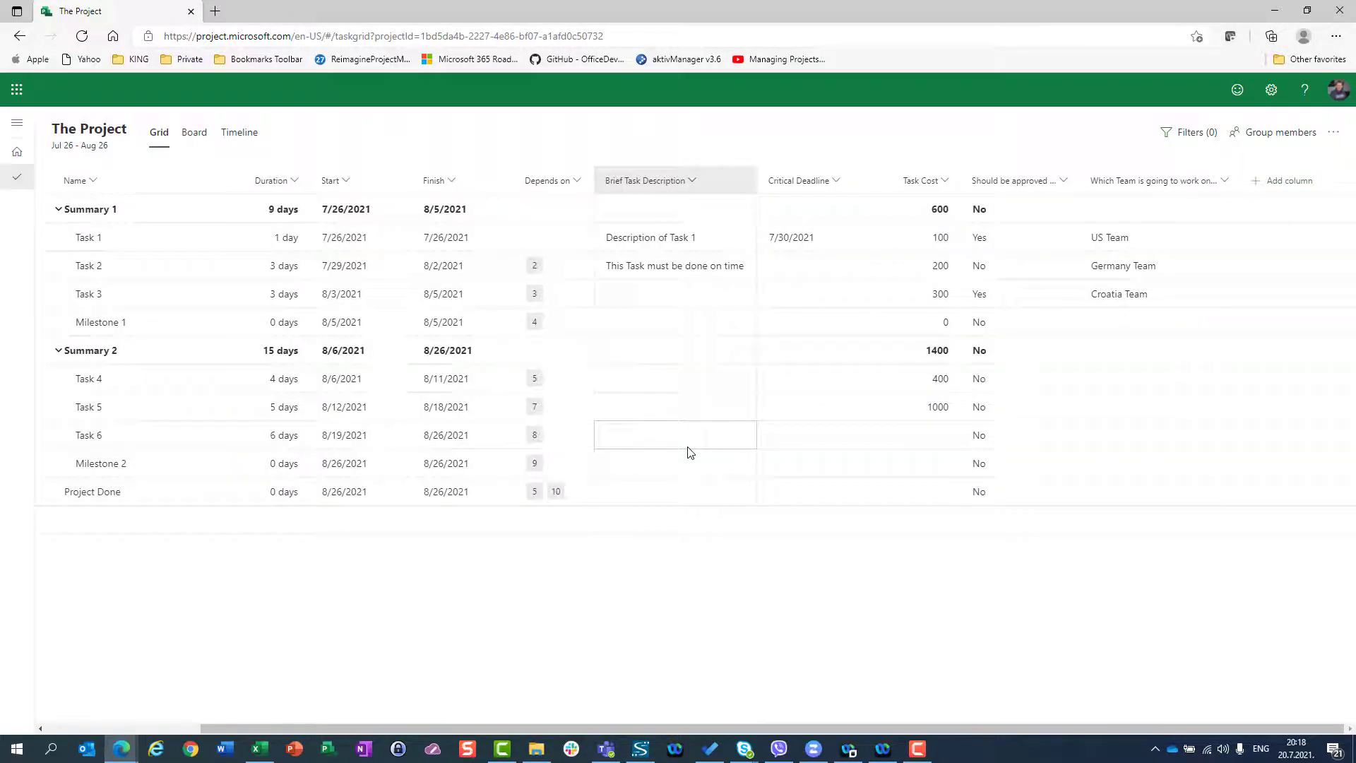
# Step: Permanently delete the custom field Brief Task Description from the project
pyautogui.click(691, 187)
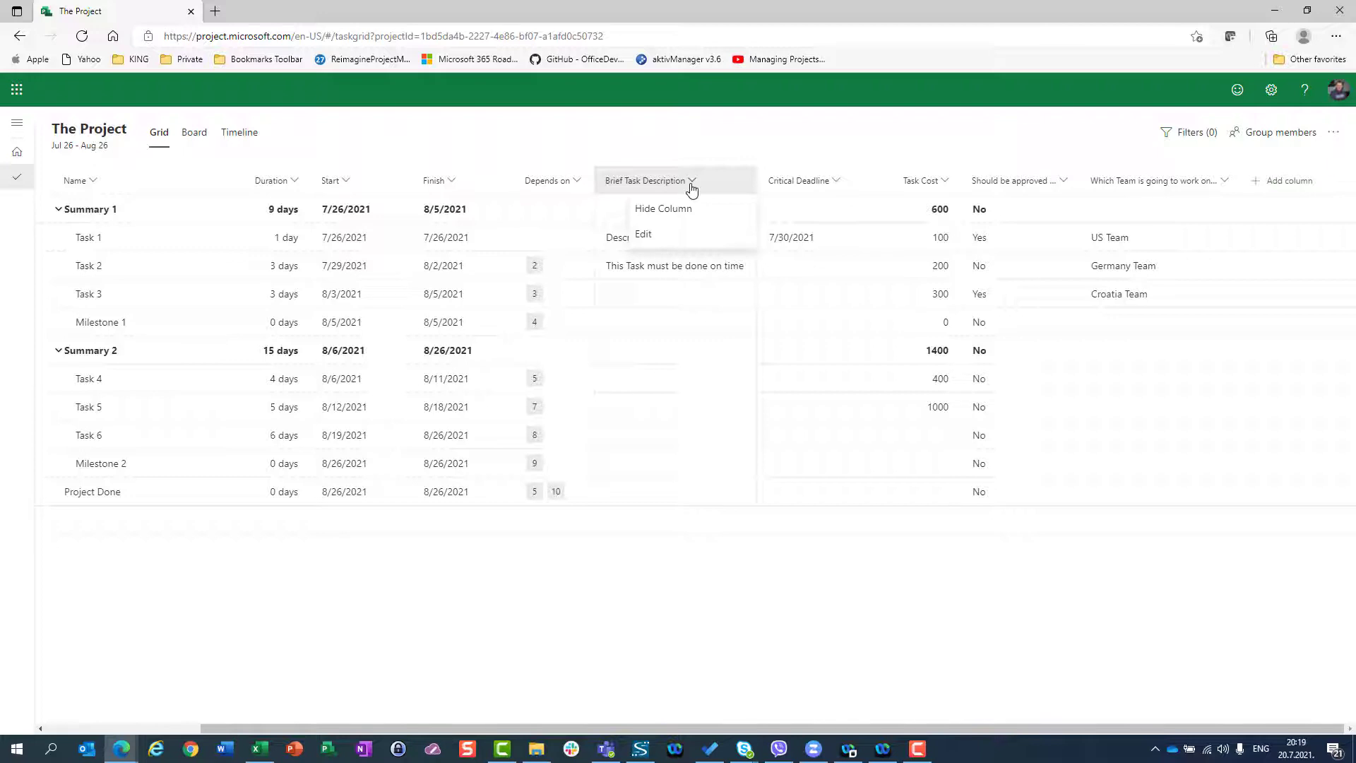
pyautogui.click(644, 234)
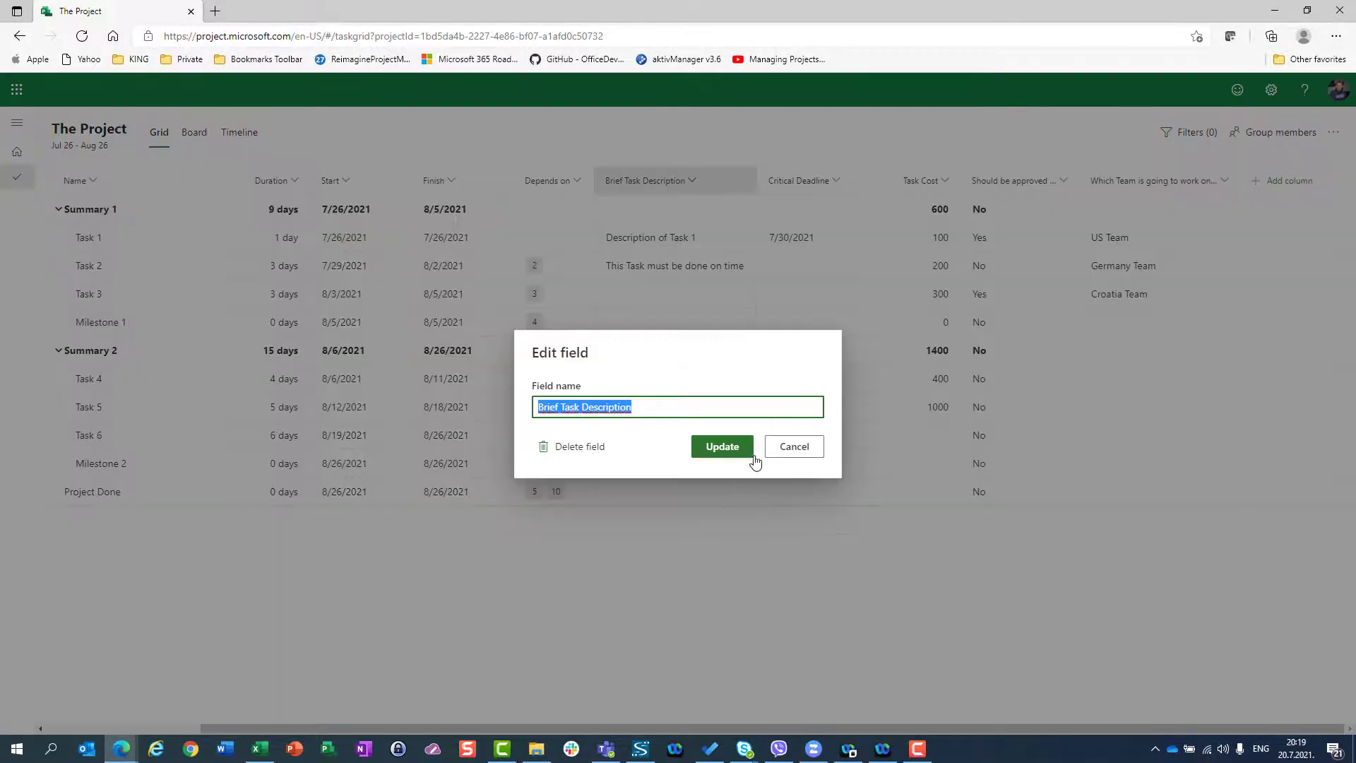
pyautogui.click(558, 446)
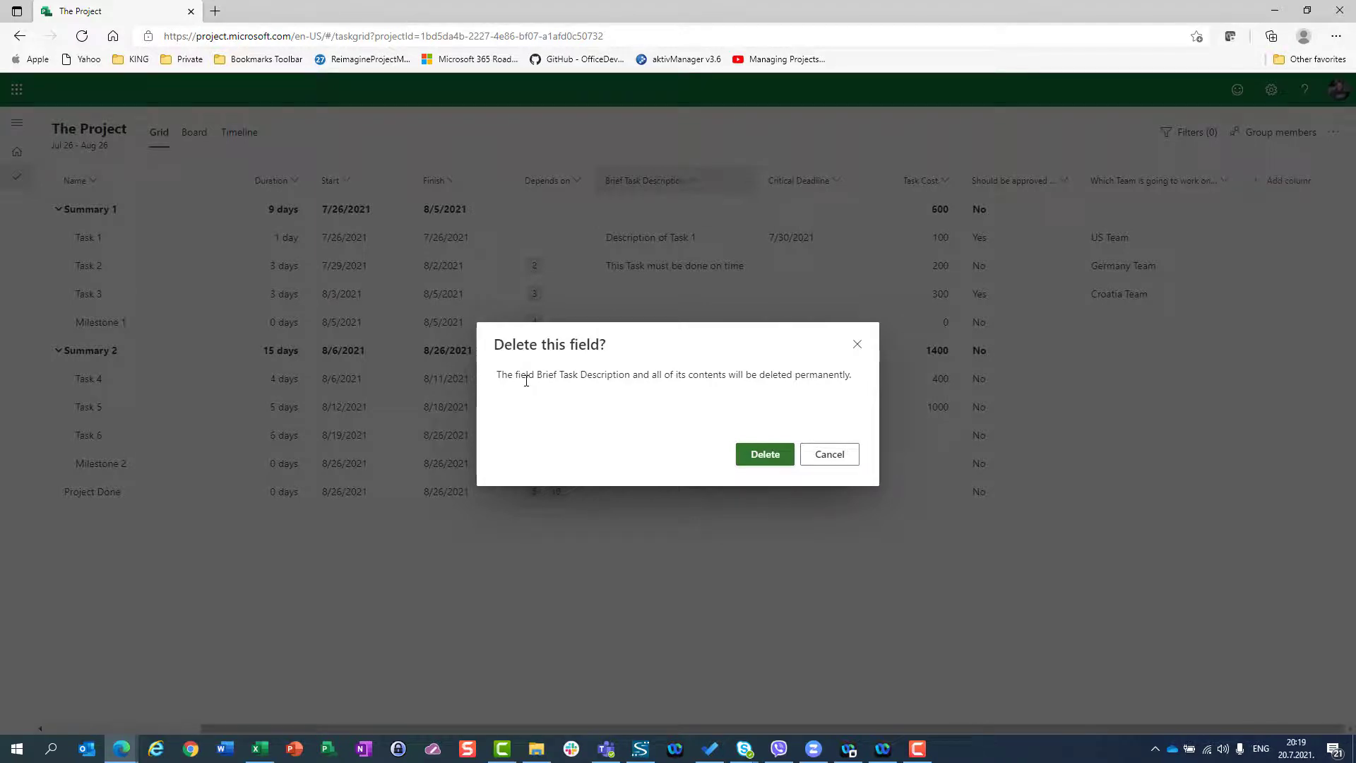
pyautogui.click(751, 459)
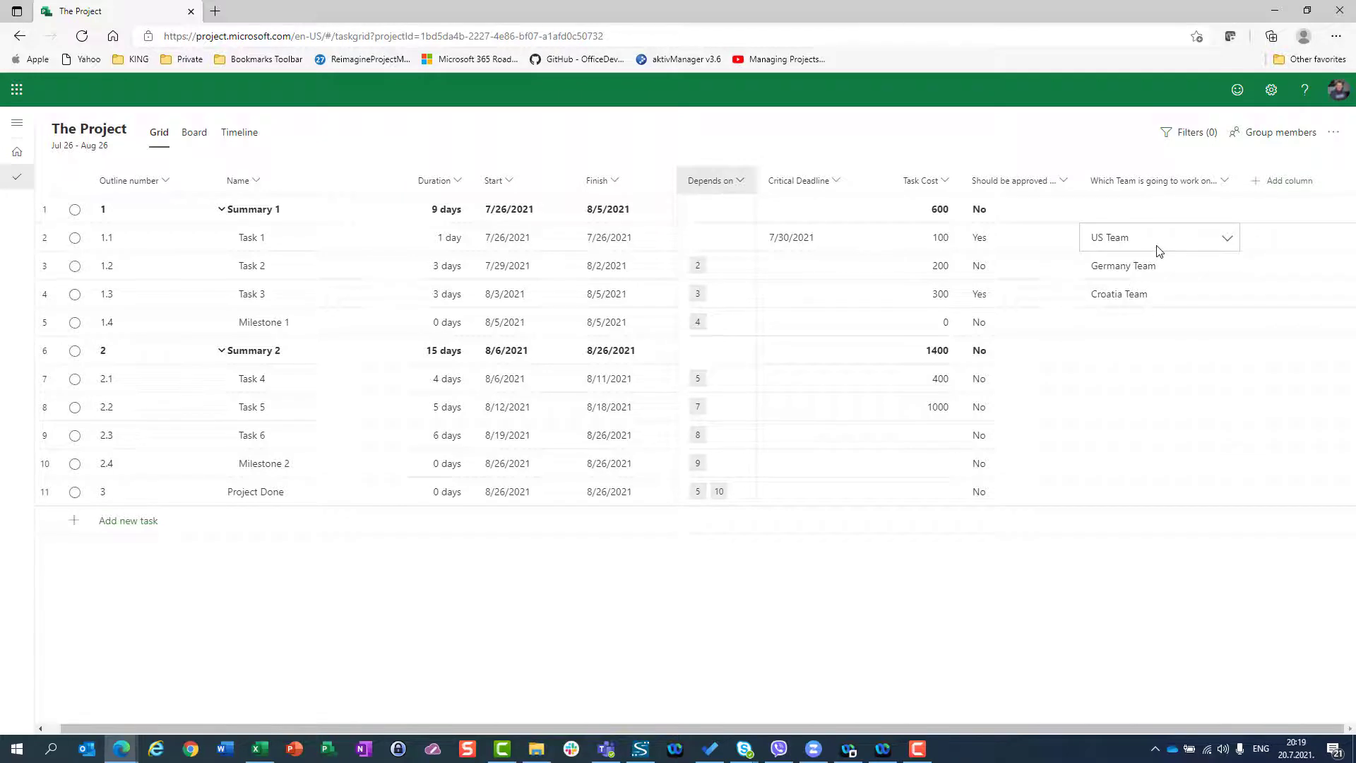
# Step: Add France Team as a fifth choice to the field for which team is going to work on the task
pyautogui.click(1227, 241)
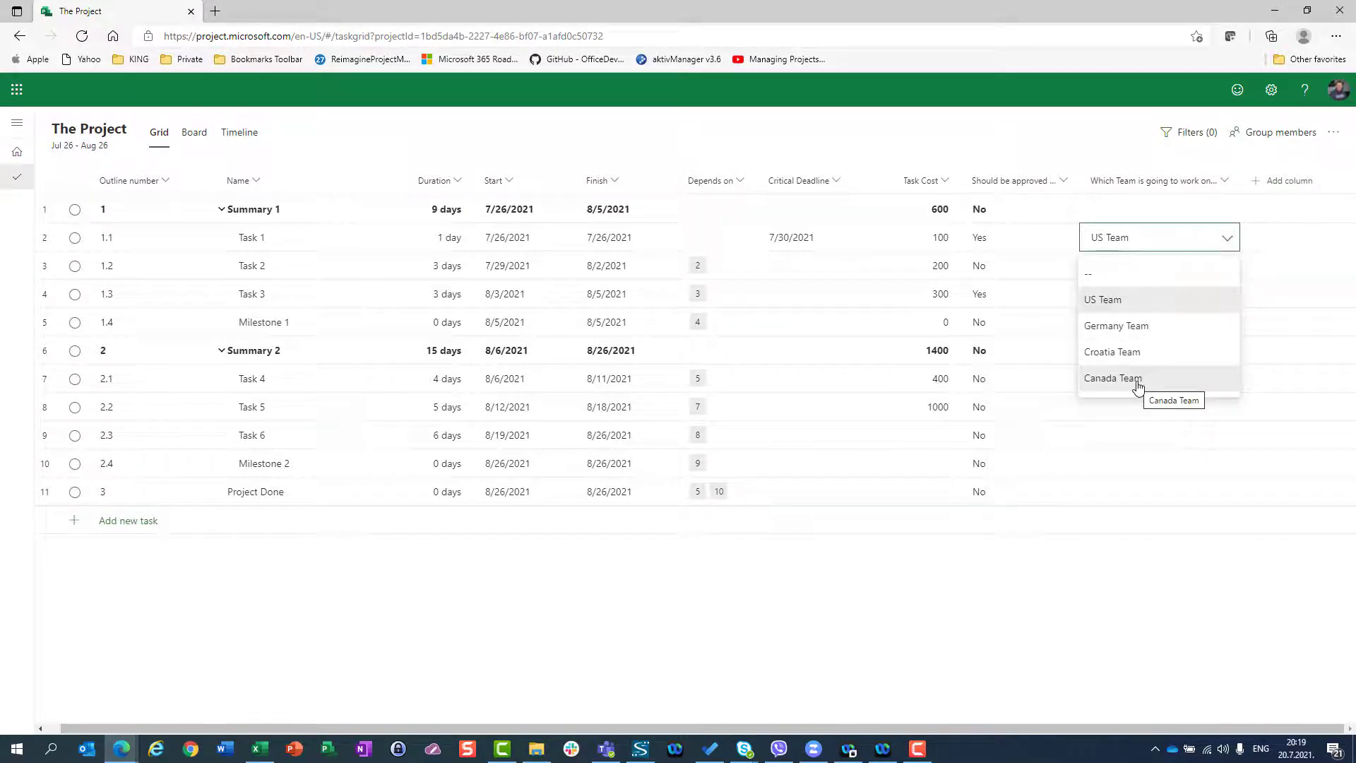
pyautogui.click(1229, 188)
pyautogui.click(1164, 237)
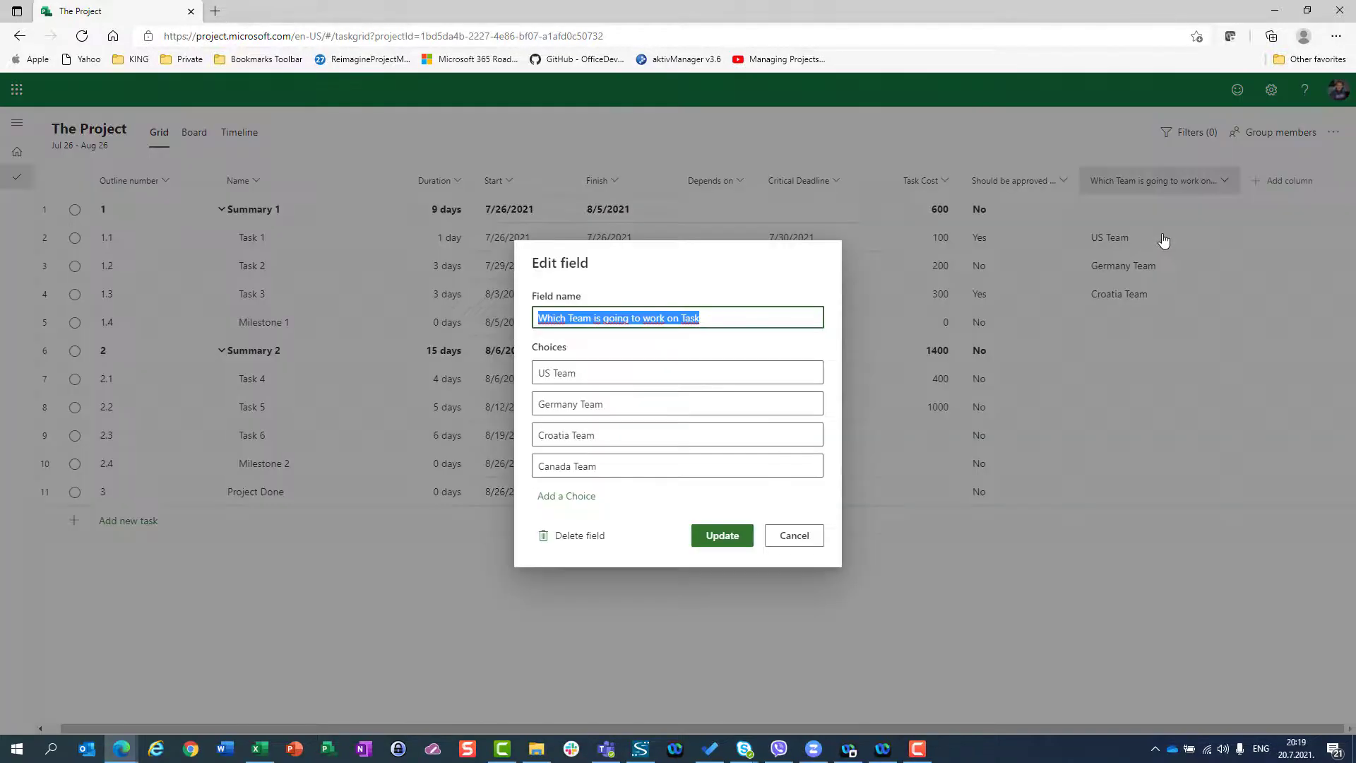
pyautogui.click(562, 502)
pyautogui.click(562, 482)
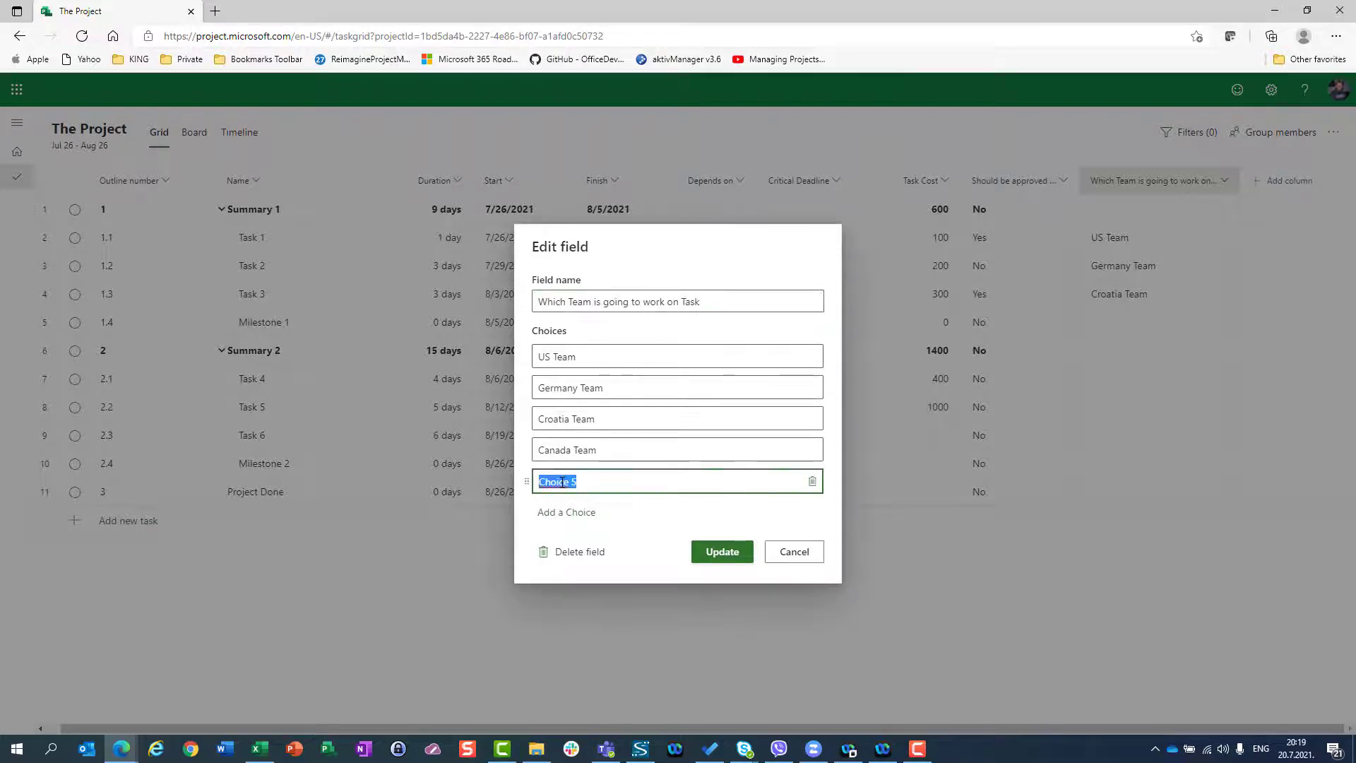
pyautogui.write('Franc')
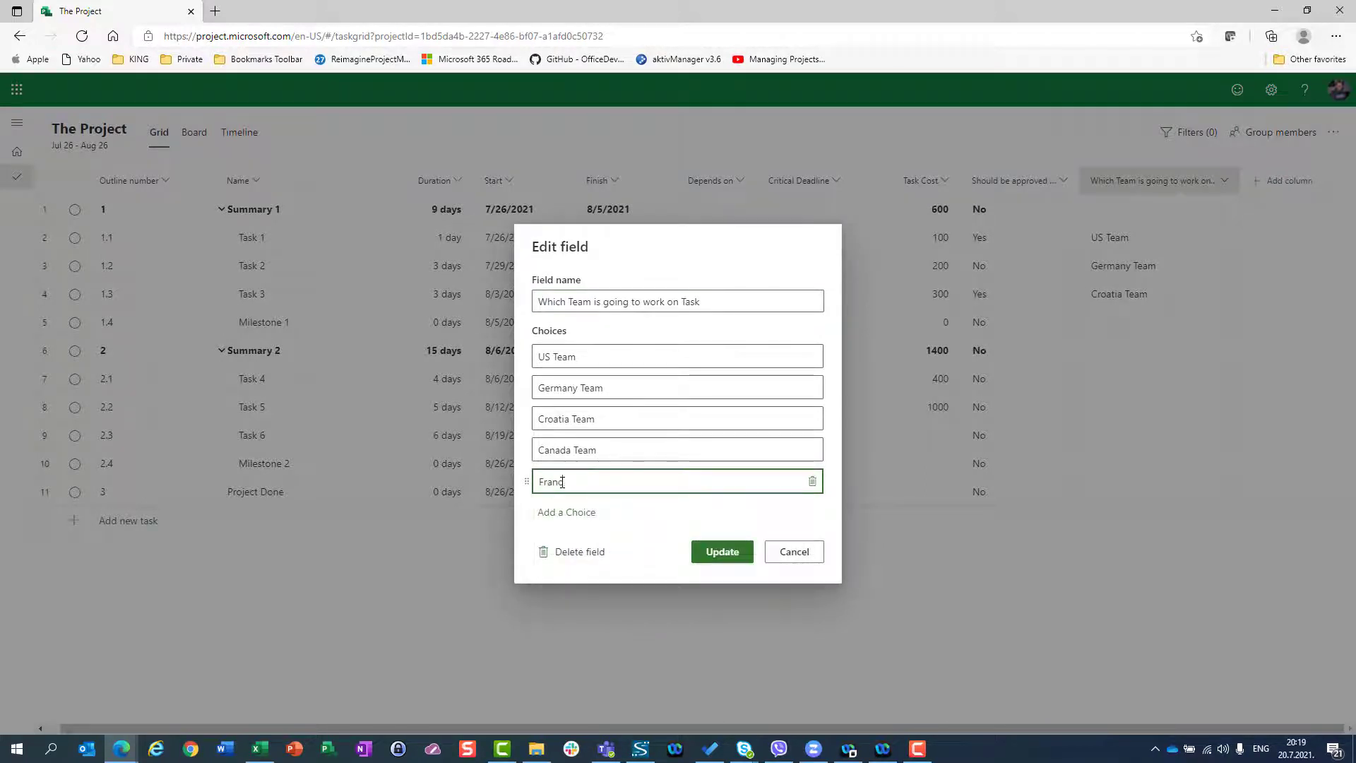
pyautogui.write('e Team')
pyautogui.click(724, 553)
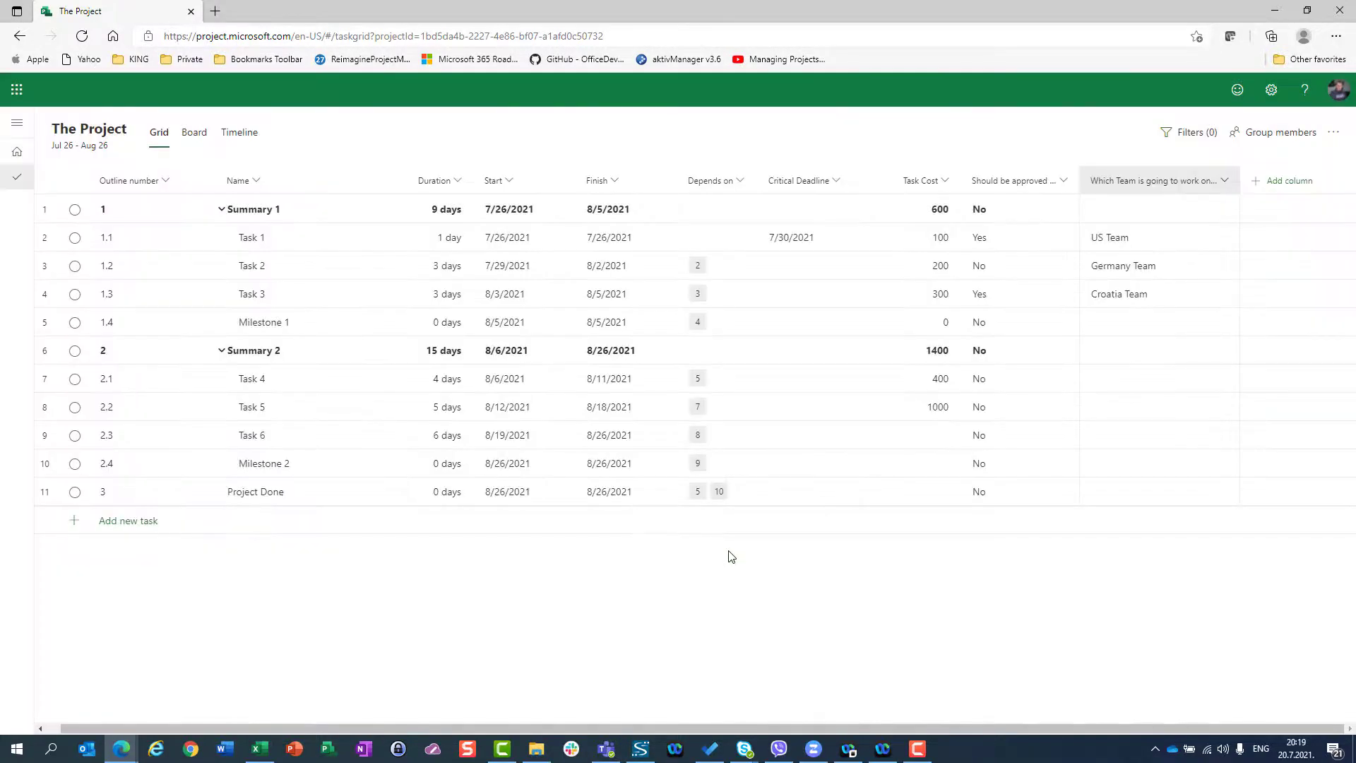
# Step: Assign France Team to Milestone 1 in the team choice field
pyautogui.click(1165, 333)
pyautogui.click(1232, 331)
pyautogui.click(1145, 492)
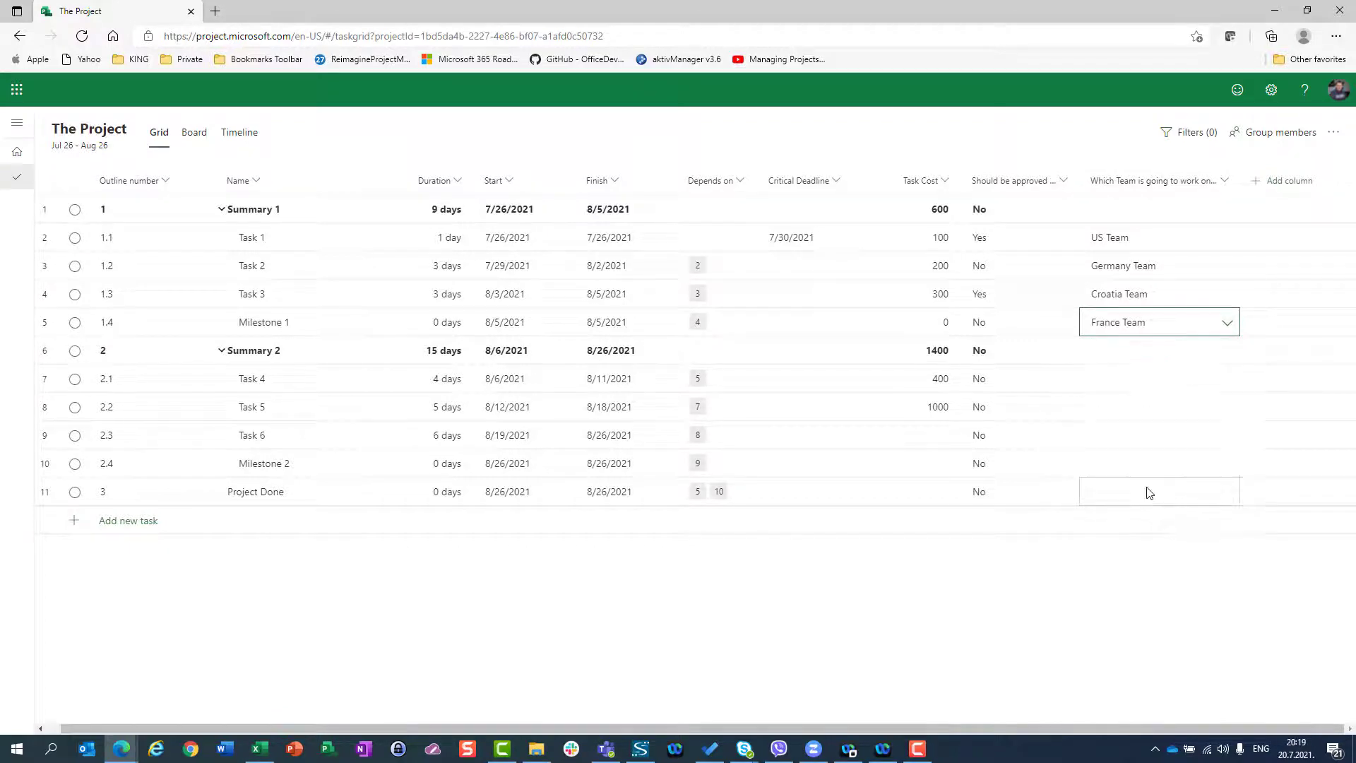
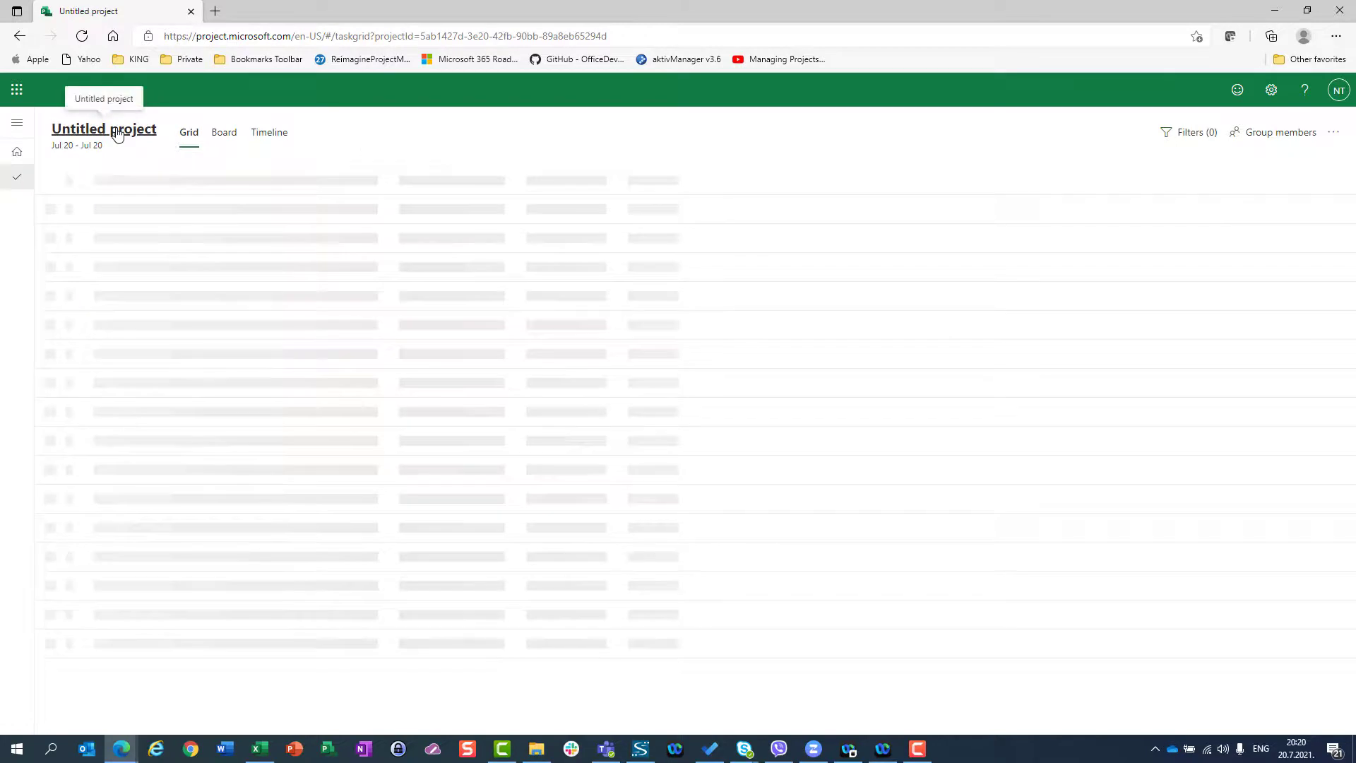
# Step: Rename the untitled project as "Project 23" and close its project details
pyautogui.click(117, 135)
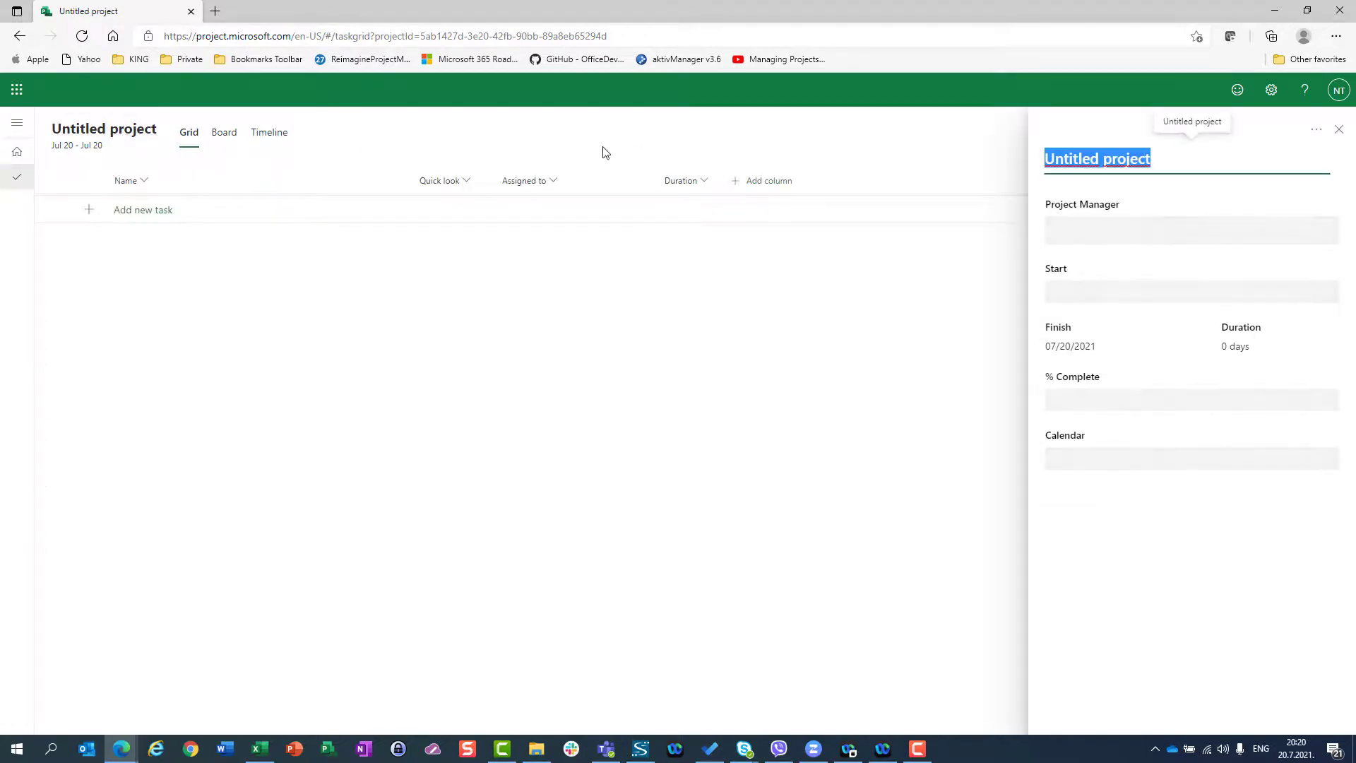
pyautogui.write('PRoject ')
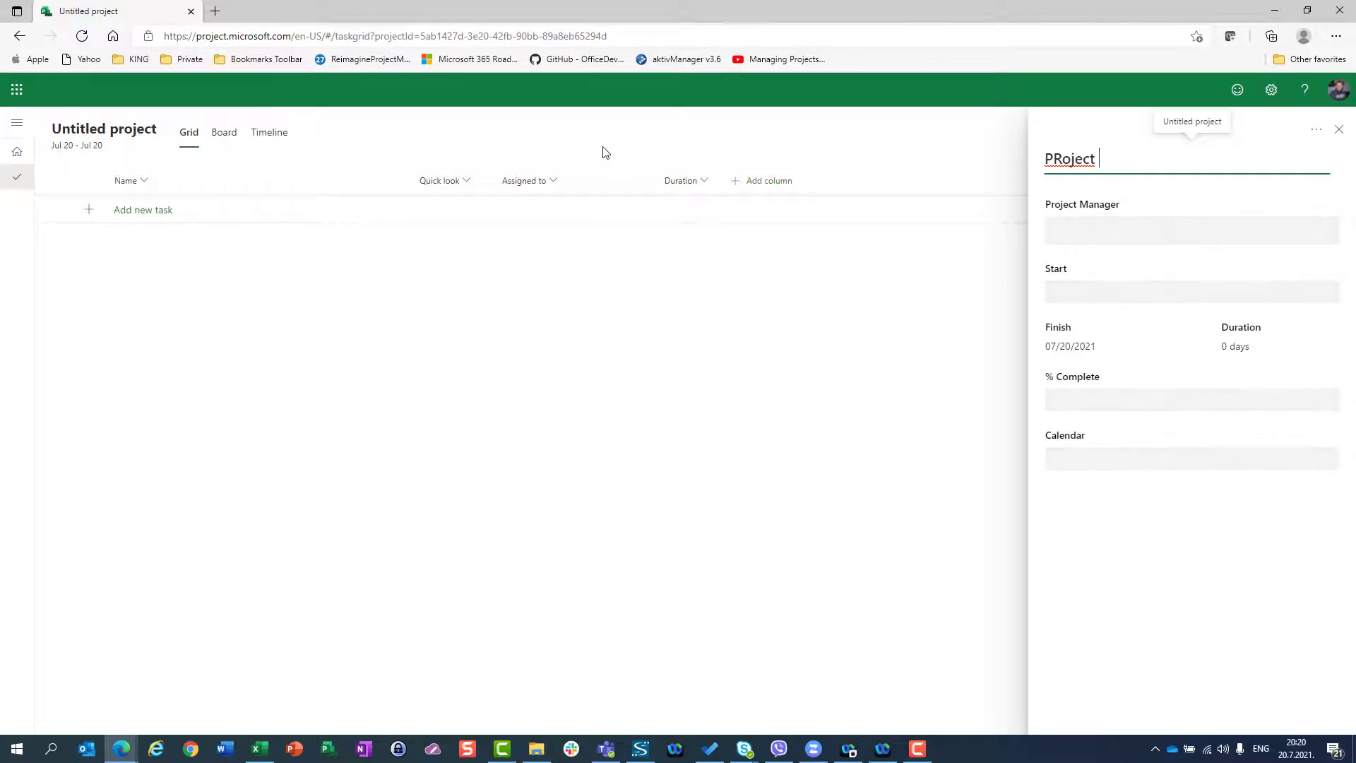
pyautogui.write('23')
pyautogui.press('Home')
pyautogui.press('Right')
pyautogui.press('Right')
pyautogui.press('BackSpace')
pyautogui.write('r')
pyautogui.press('Tab')
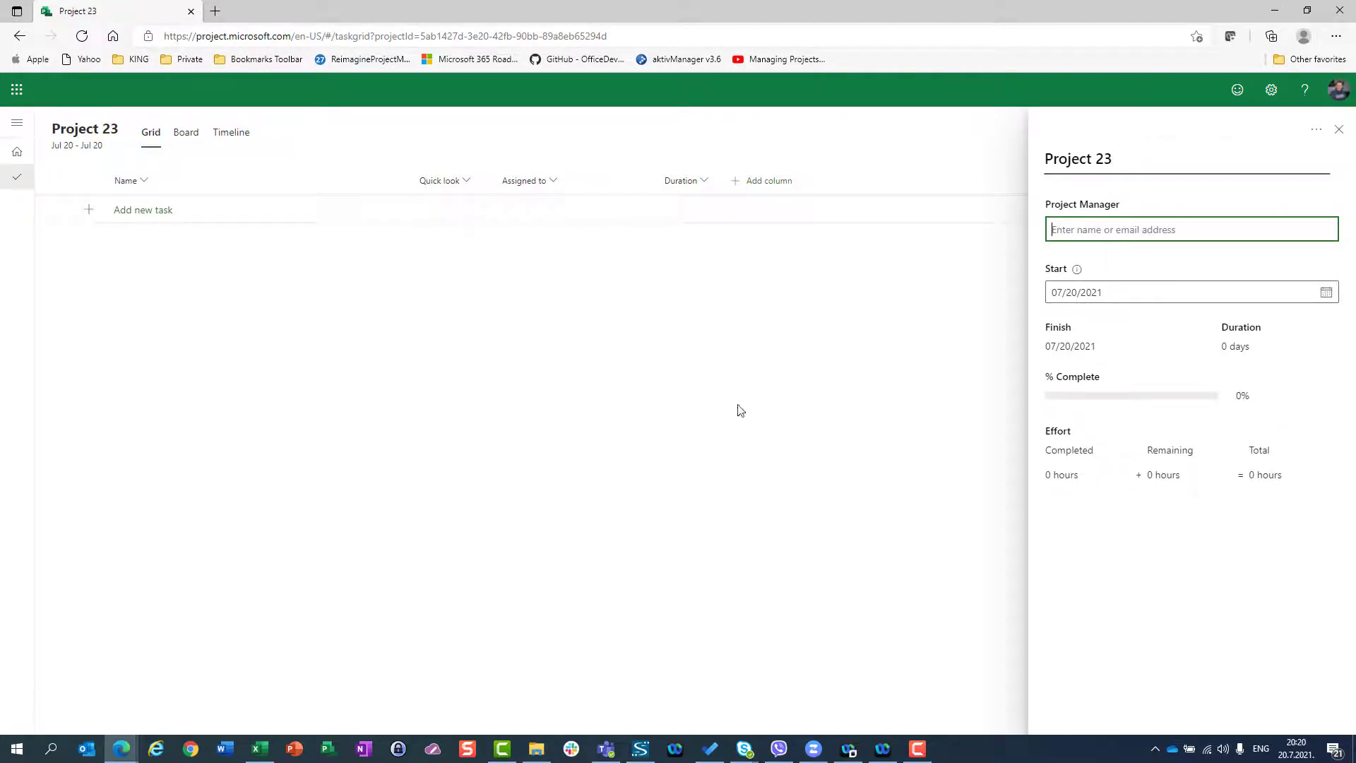
pyautogui.click(712, 387)
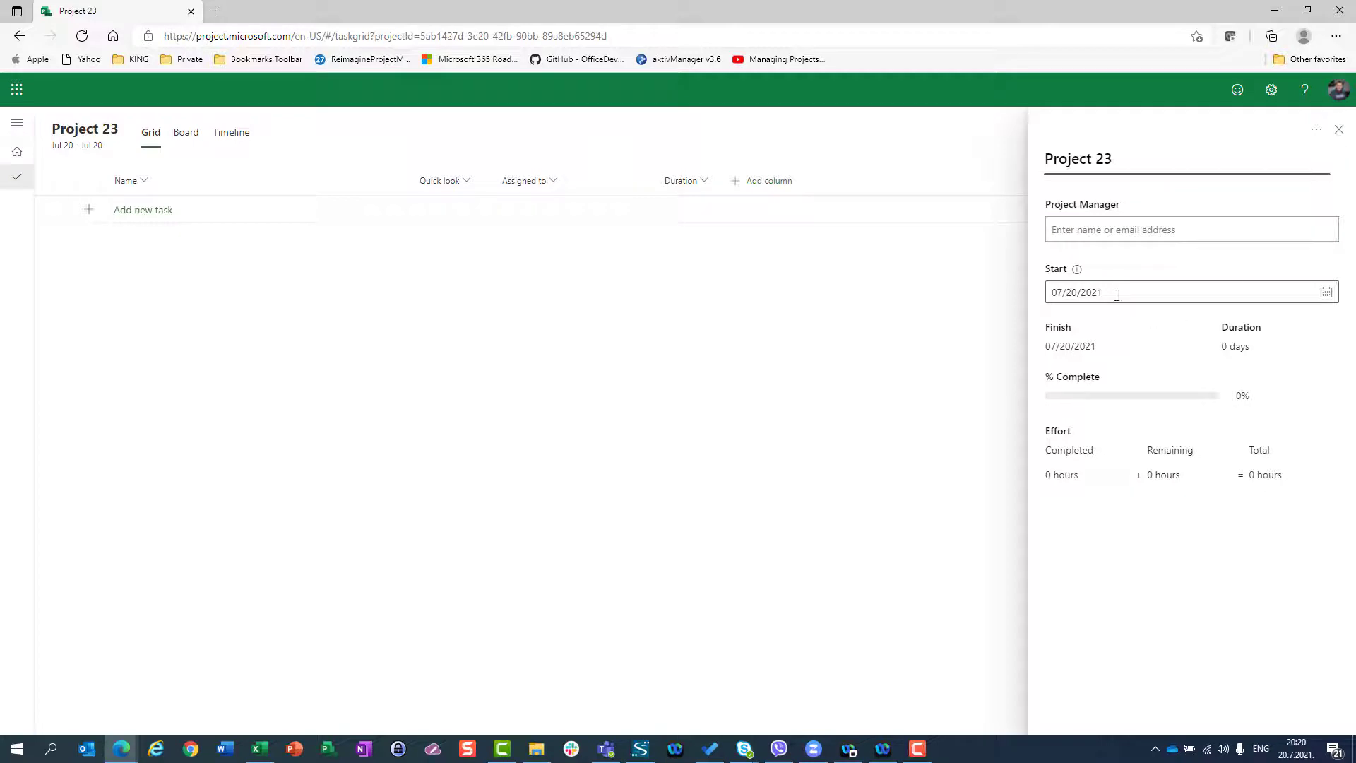
pyautogui.click(1340, 134)
# Step: Check which columns can be added in Project 23, and return to the project named The Project
pyautogui.click(777, 184)
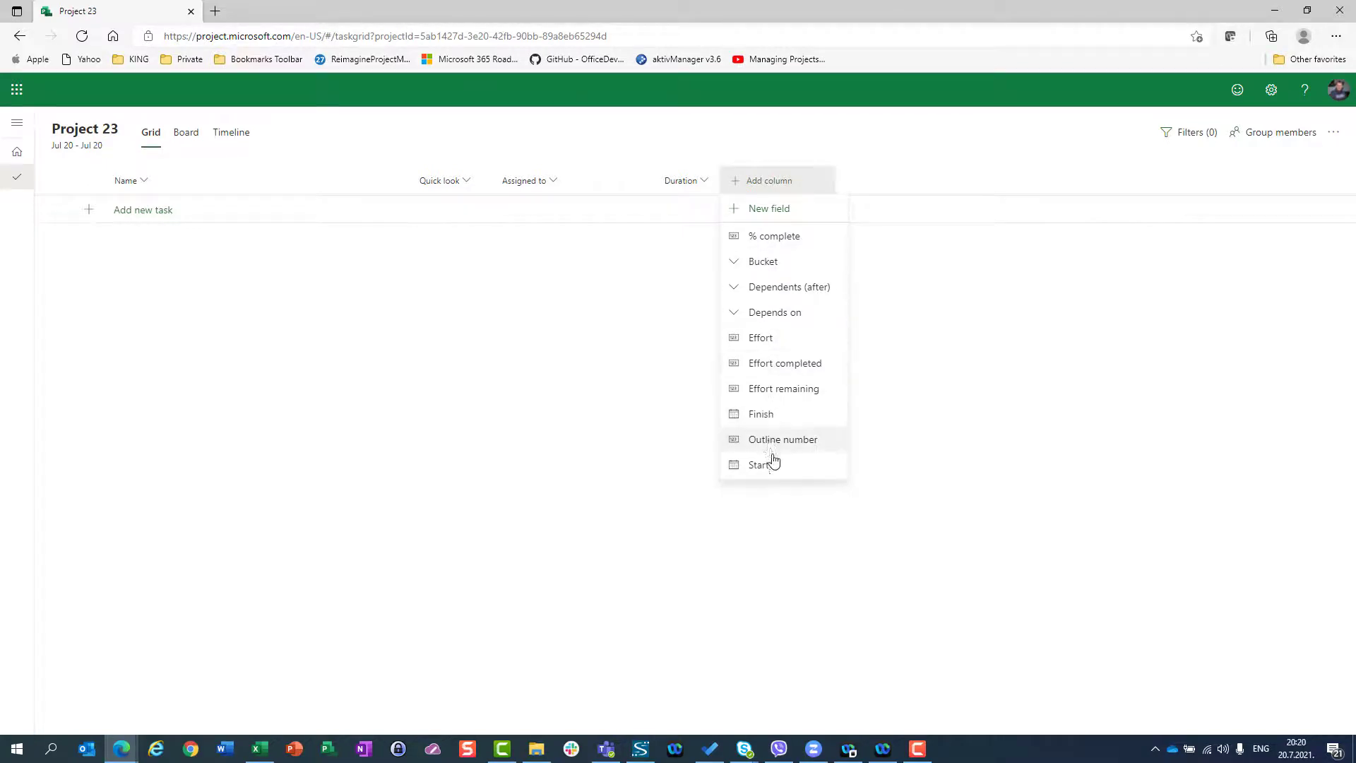
pyautogui.click(19, 39)
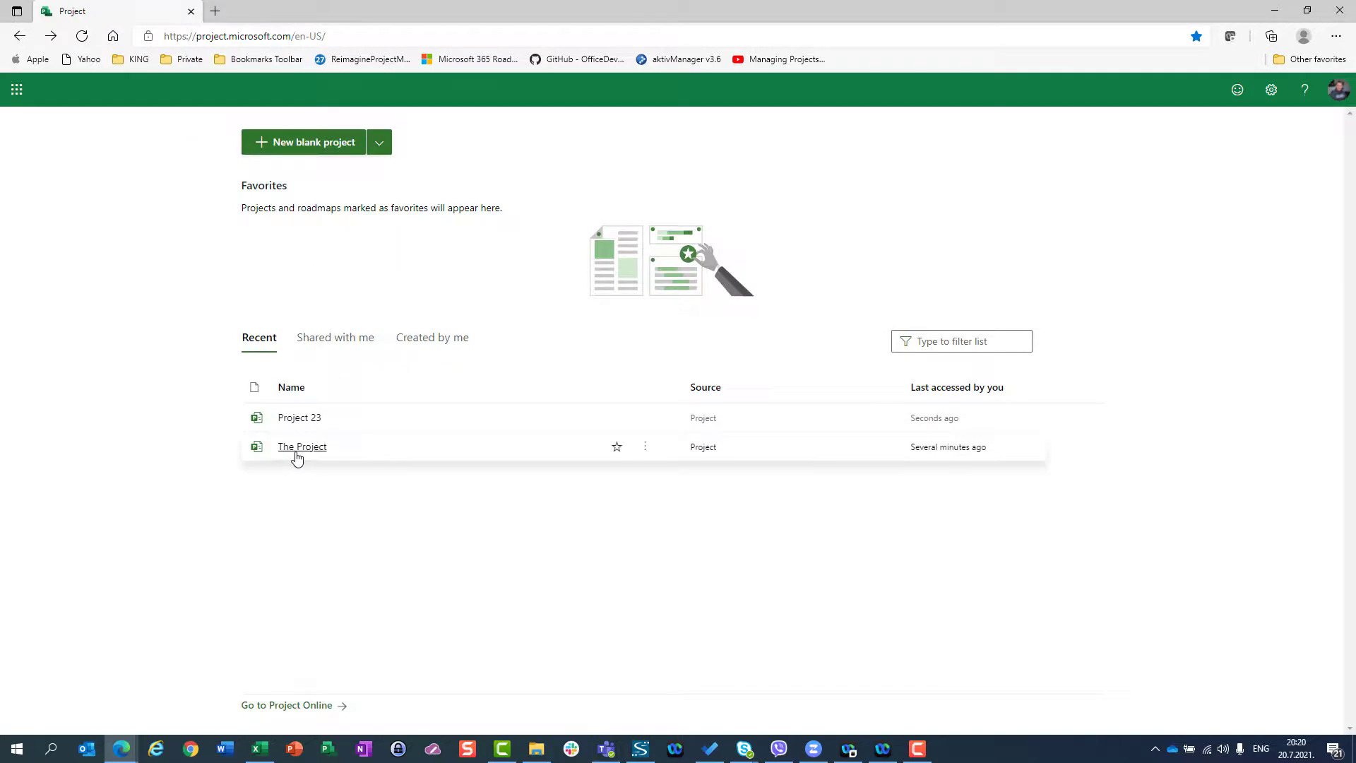
pyautogui.click(302, 447)
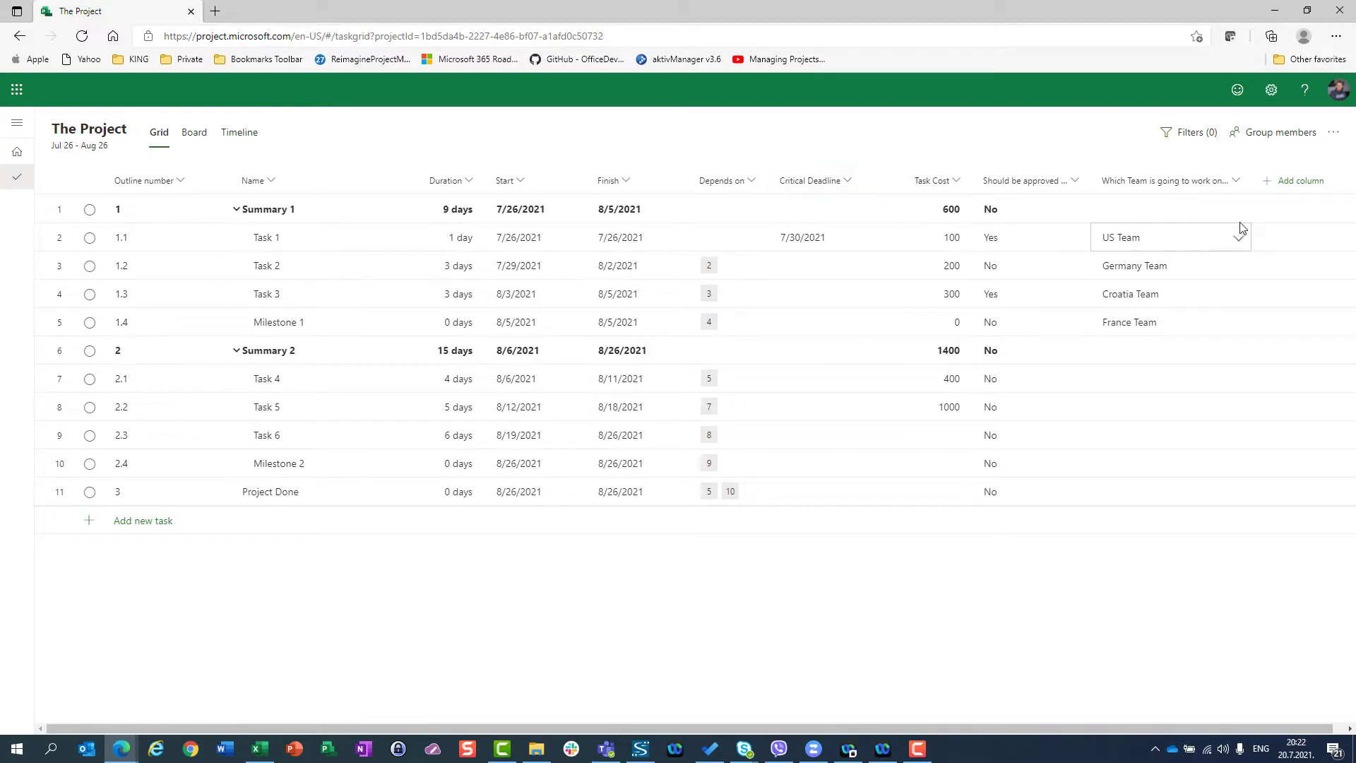
# Step: Review the available types for a new custom field and the rollup options for the Number type, without creating a field
pyautogui.click(1294, 182)
pyautogui.click(1274, 208)
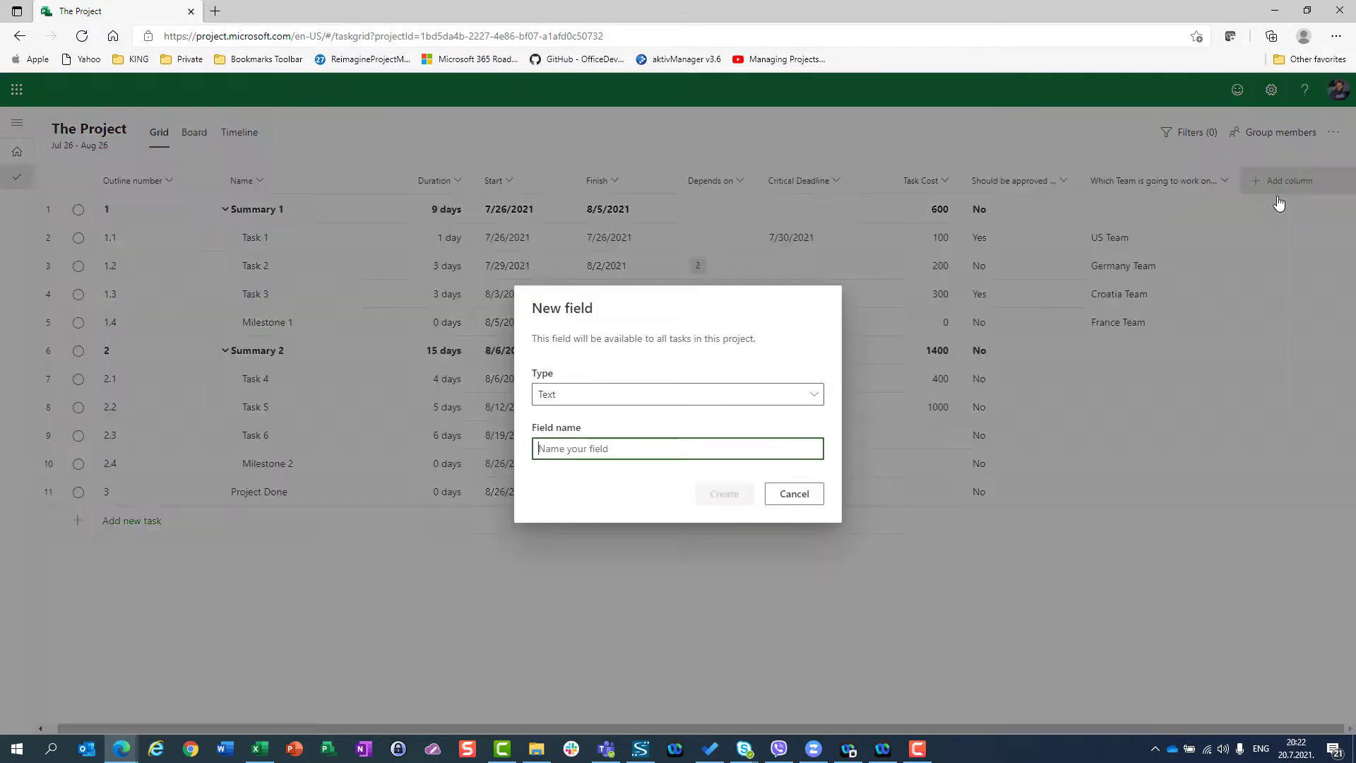
pyautogui.click(595, 396)
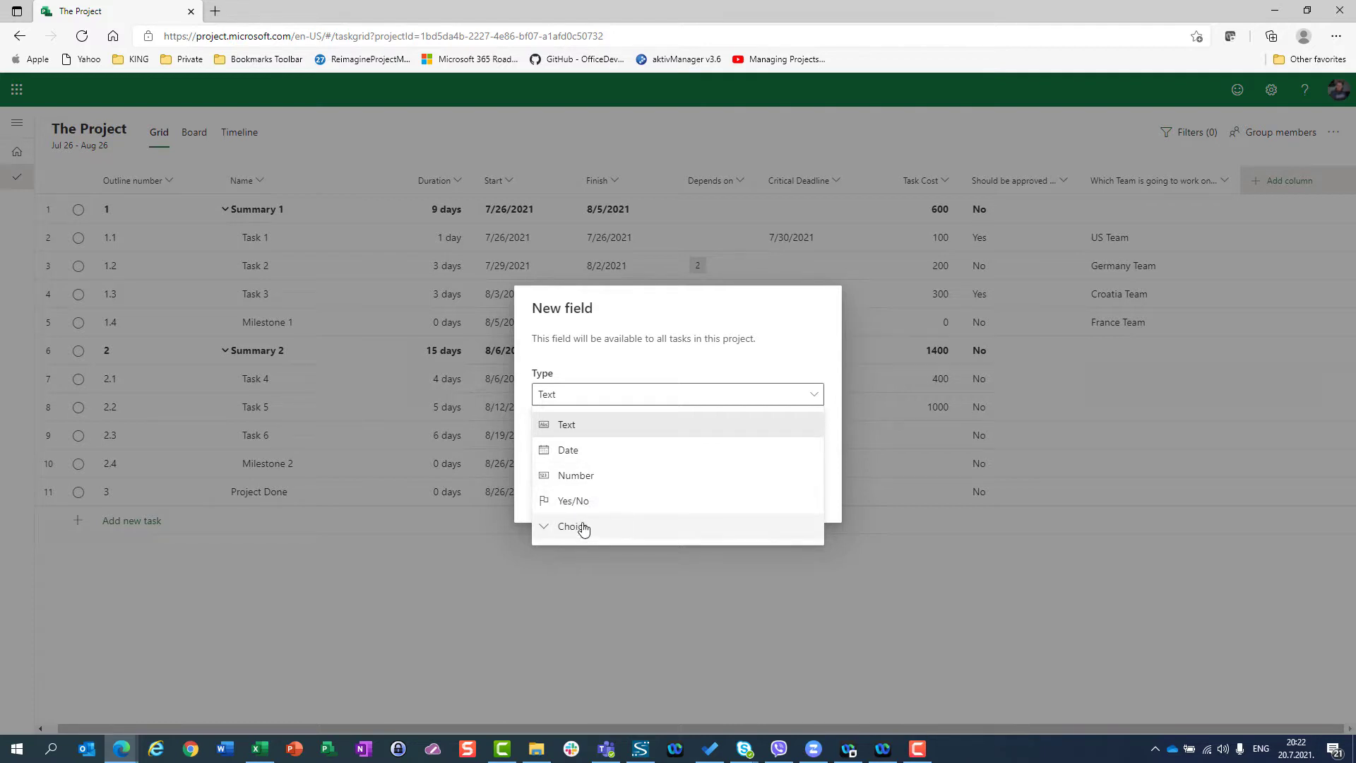
pyautogui.click(567, 475)
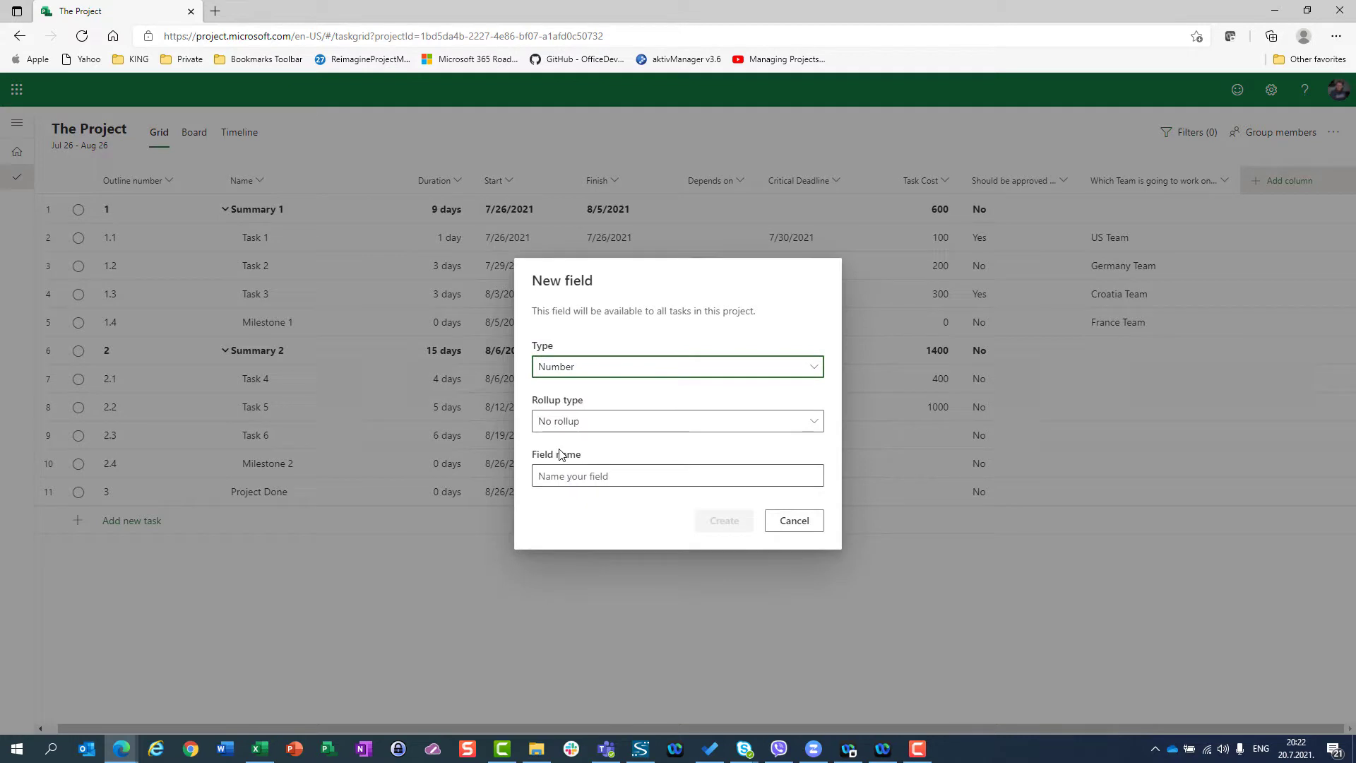
pyautogui.click(553, 426)
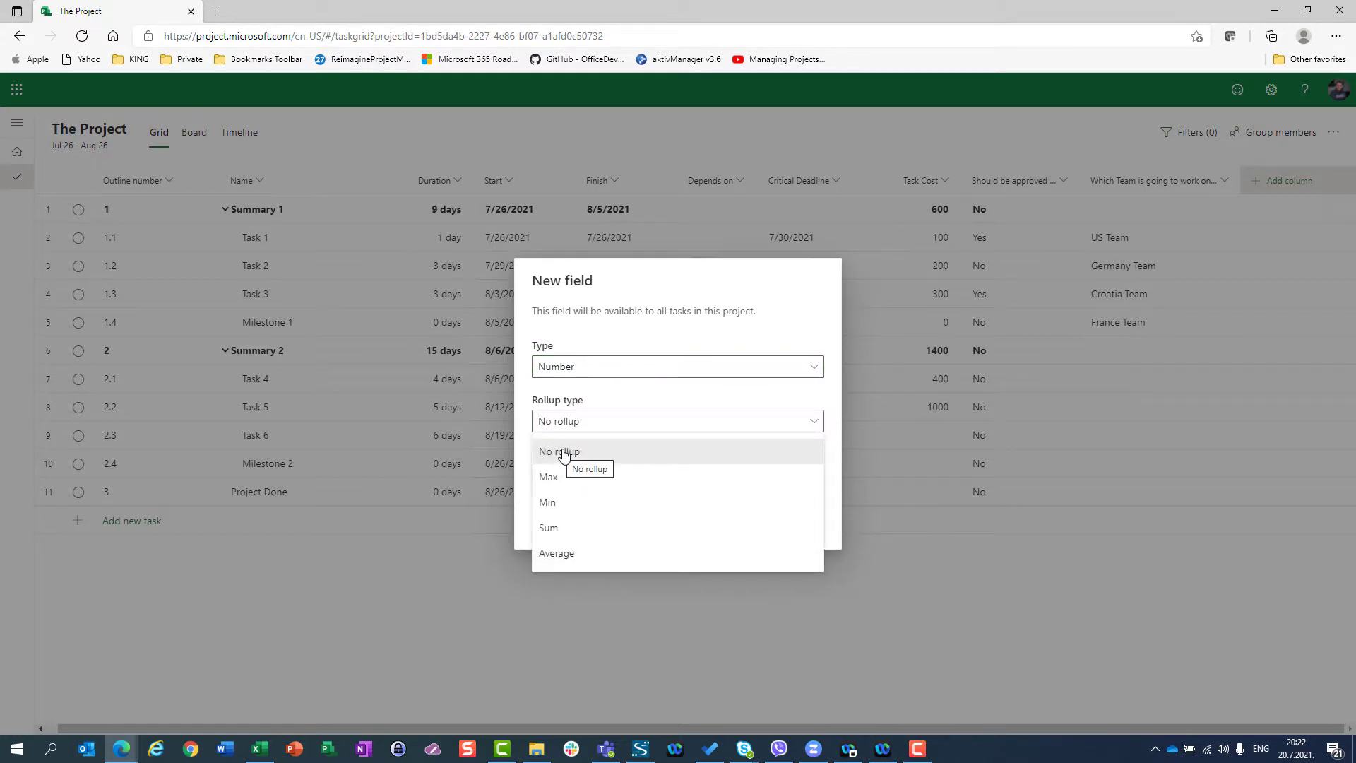
pyautogui.click(852, 643)
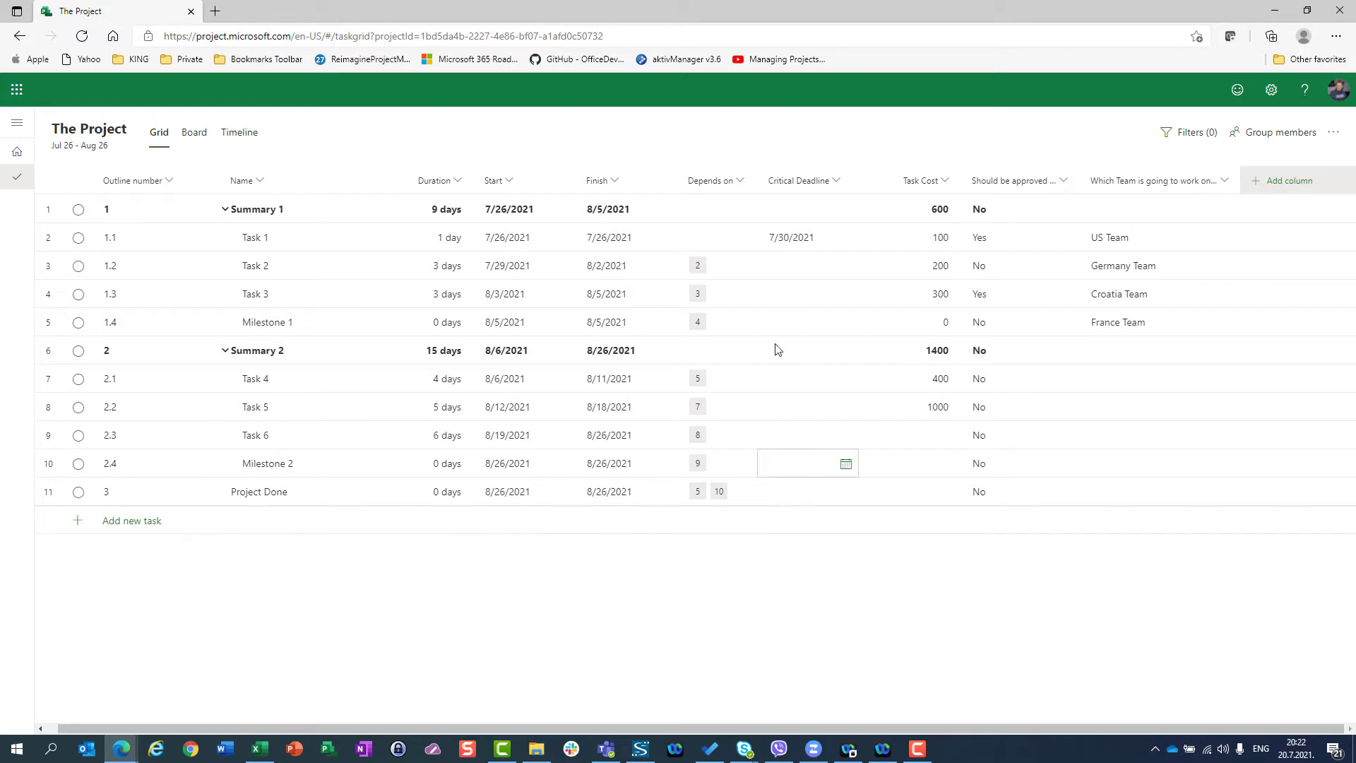
# Step: Examine the edit options of the Critical Deadline field and leave them without making changes
pyautogui.click(836, 183)
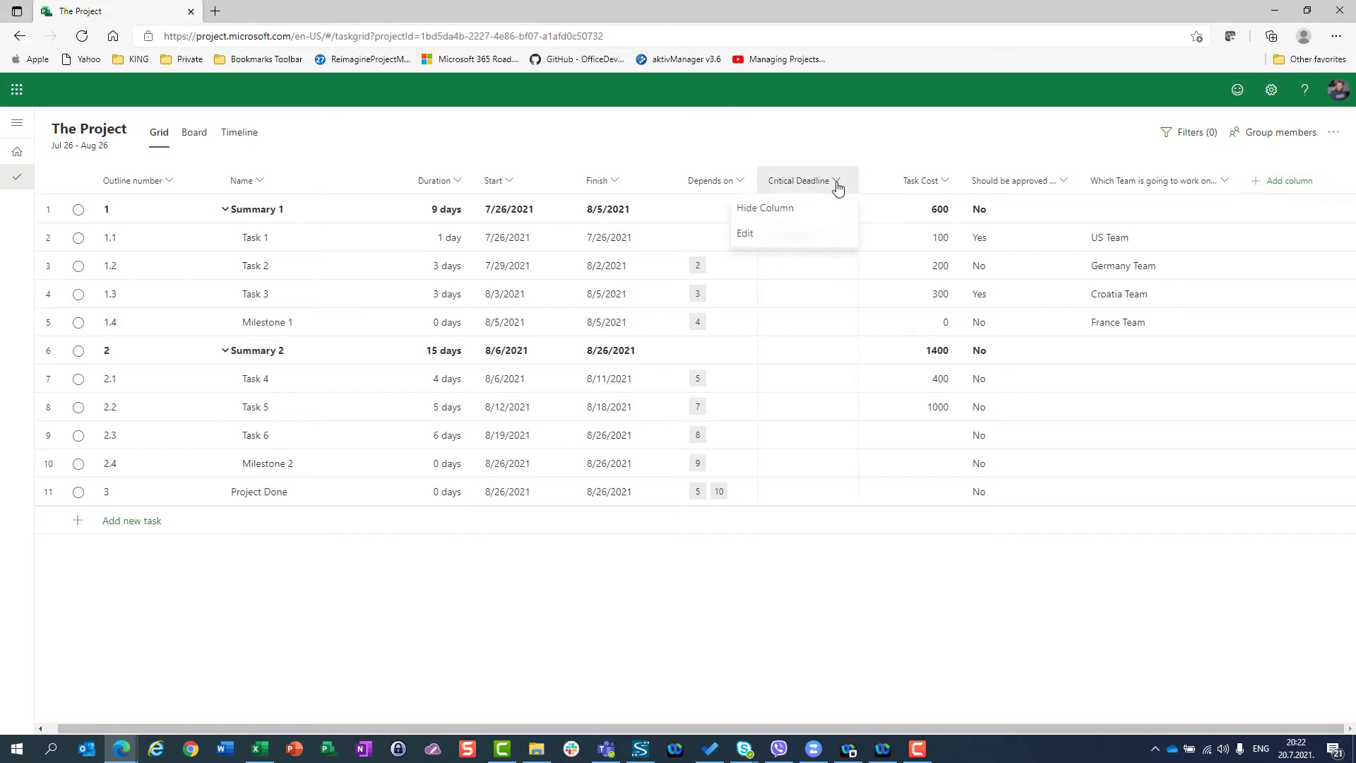
pyautogui.click(777, 235)
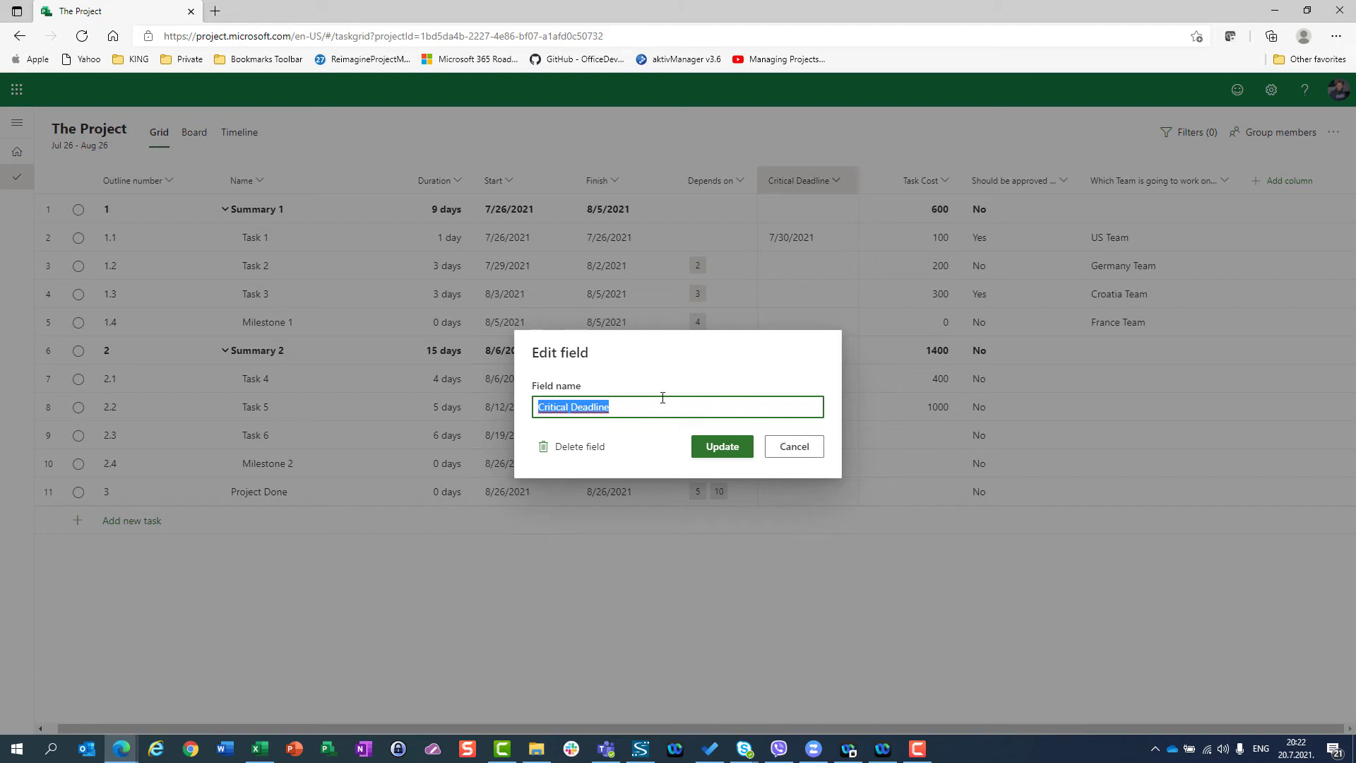
pyautogui.click(780, 452)
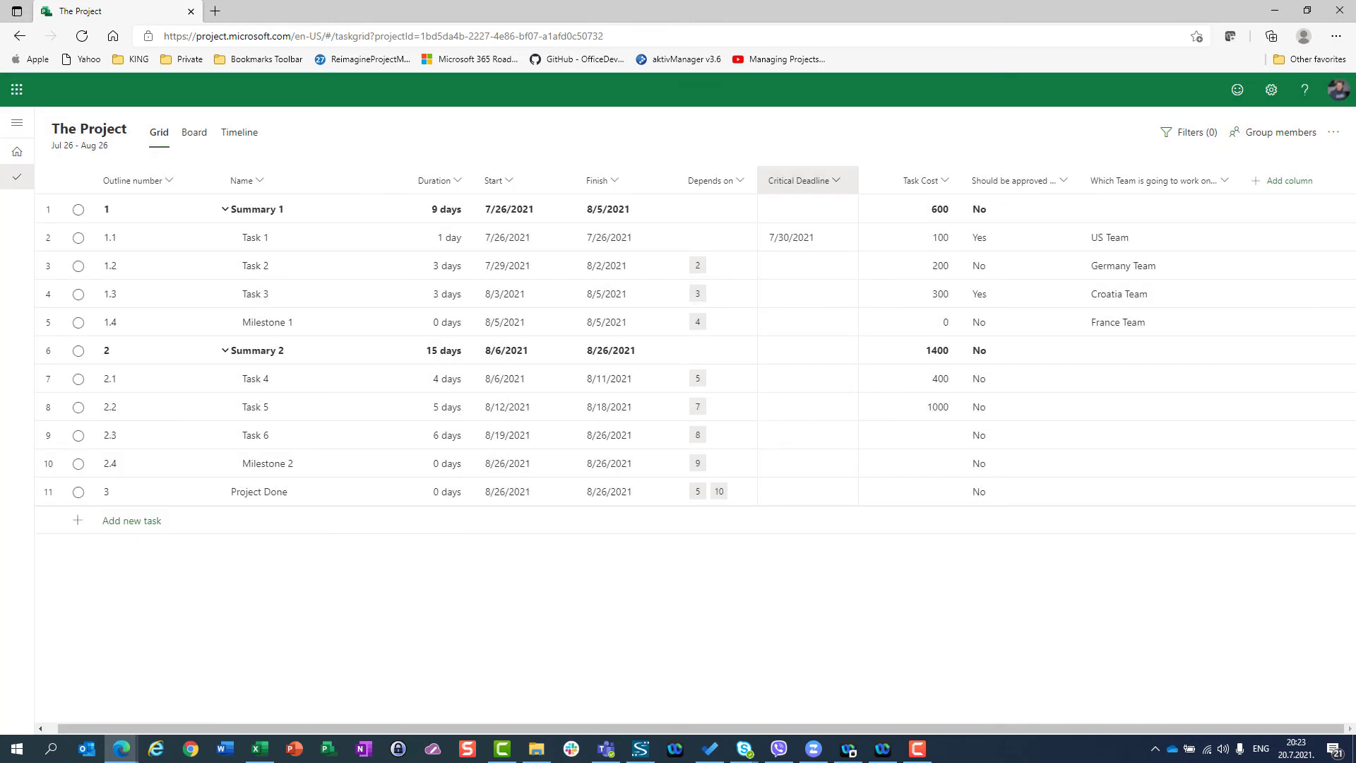